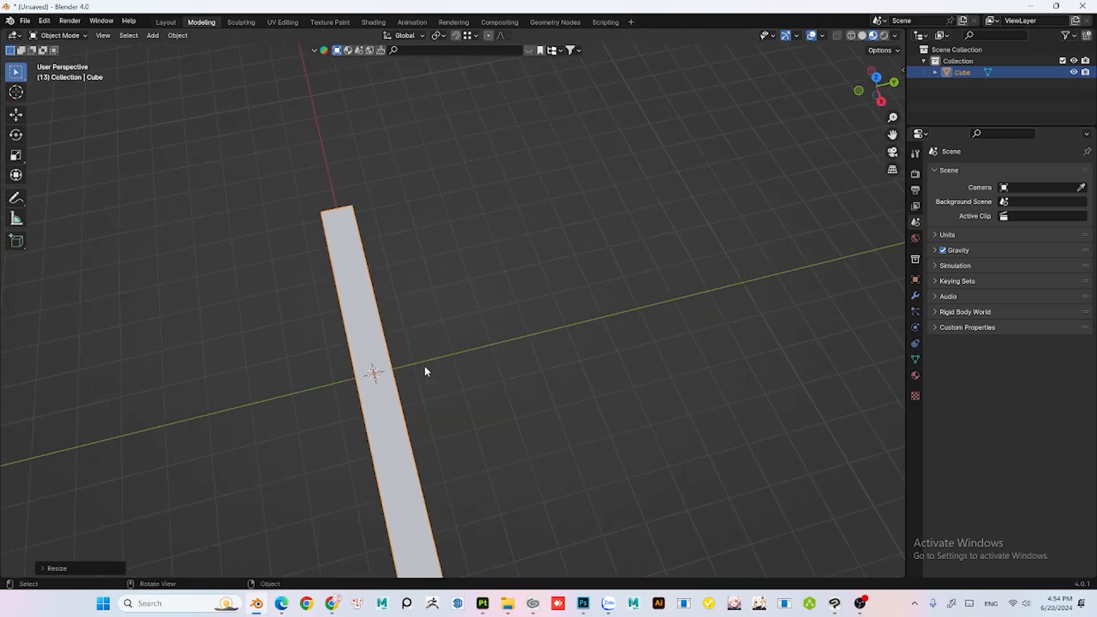
# - Scale the plank slightly wider along the Y axis
pyautogui.press('y')
pyautogui.click(459, 358)
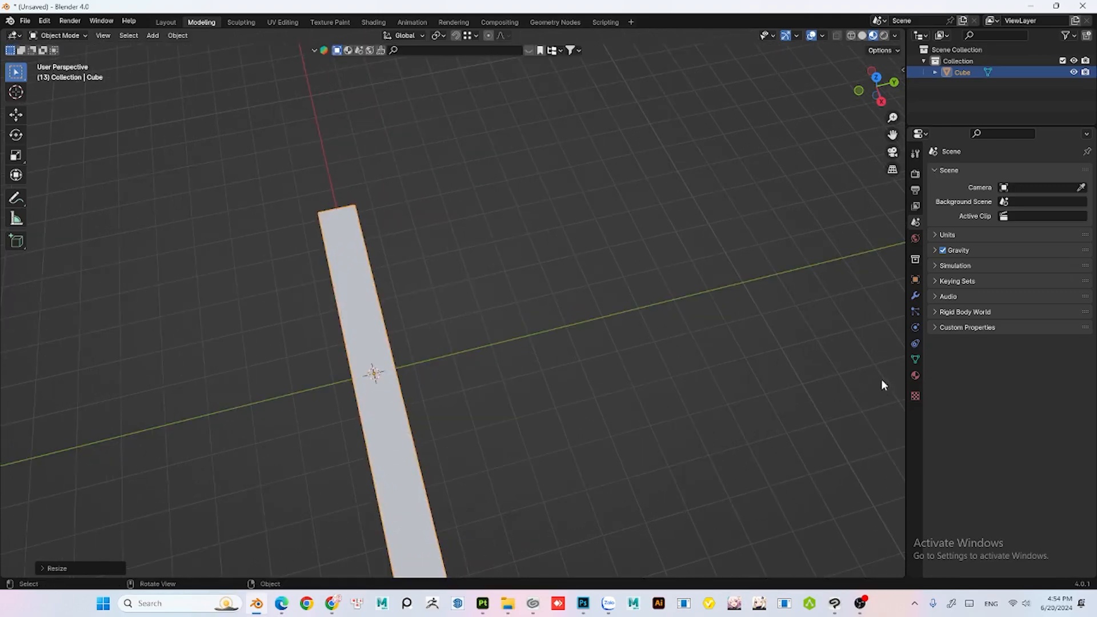
pyautogui.press('Tab')
pyautogui.press('Tab')
# - Add an Array modifier to the plank with relative offset factors of X 0 and Y 1.180
pyautogui.click(915, 295)
pyautogui.click(983, 172)
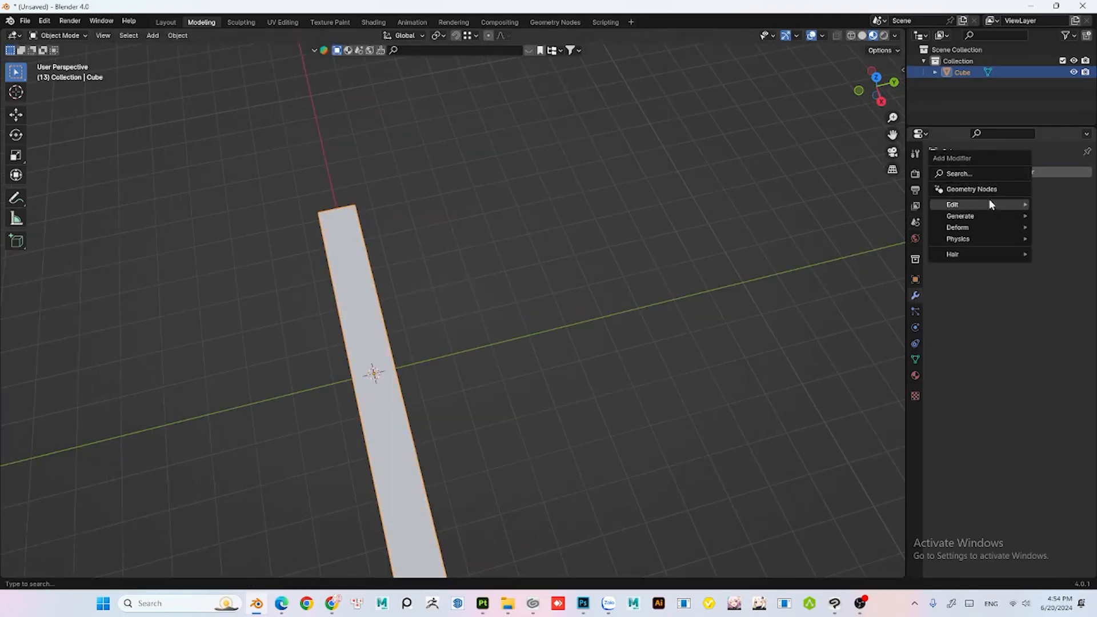
pyautogui.moveTo(982, 216)
pyautogui.click(852, 216)
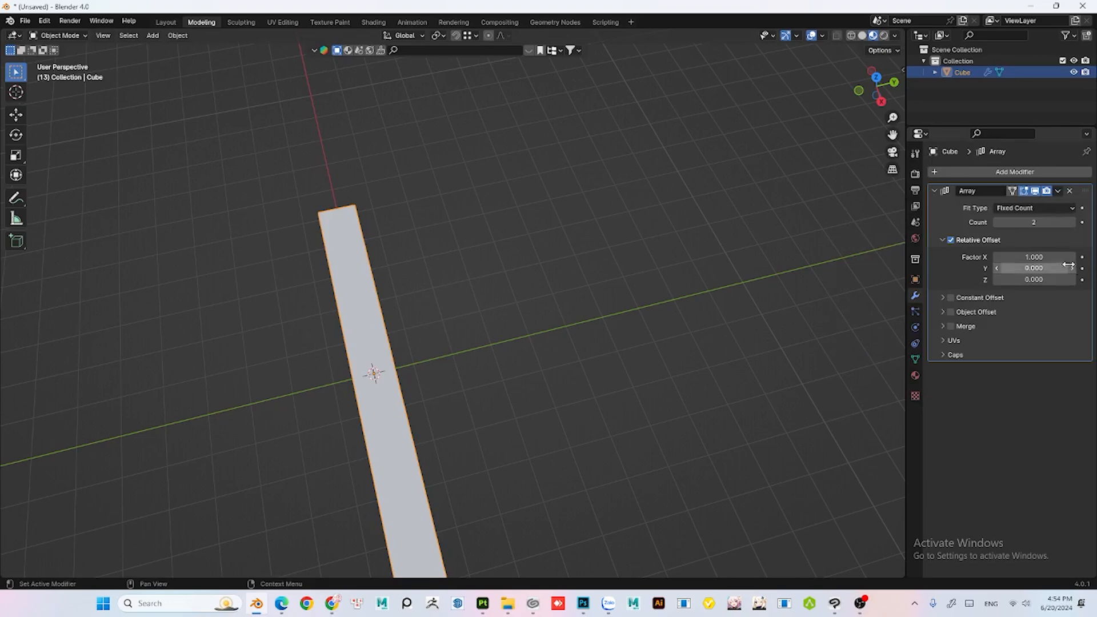
pyautogui.click(1035, 260)
pyautogui.write('0')
pyautogui.press('Return')
pyautogui.moveTo(1035, 268)
pyautogui.mouseDown()
pyautogui.moveTo(1045, 268)
pyautogui.moveTo(1028, 268)
pyautogui.mouseUp()
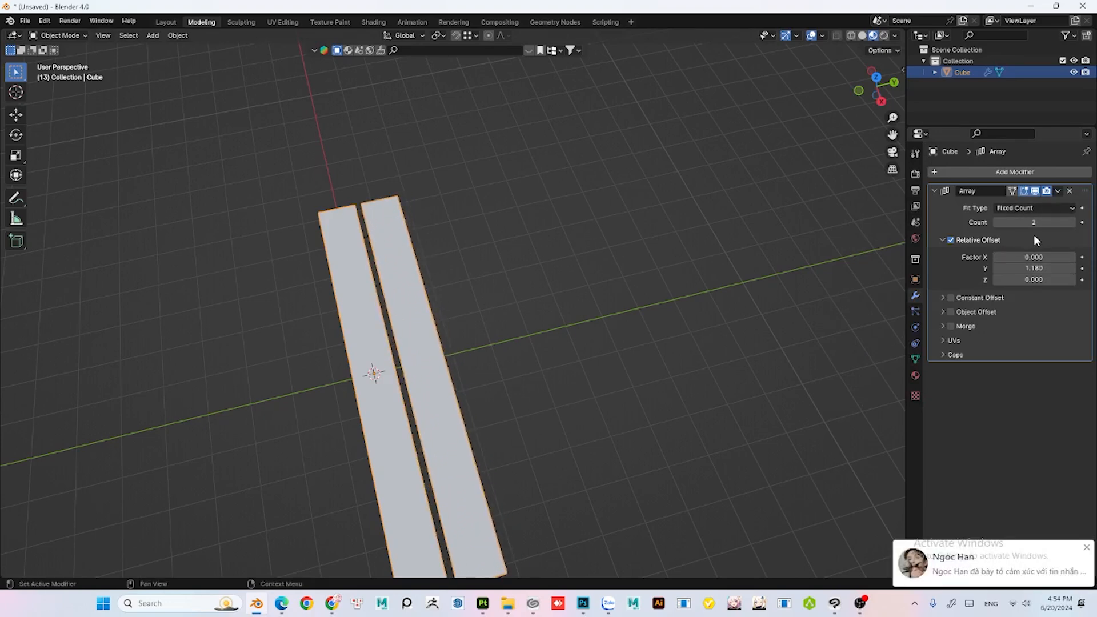
# - Set the Array modifier's count to 7 to build a slatted tabletop
pyautogui.click(1071, 222)
pyautogui.click(1071, 222)
pyautogui.click(1072, 222)
pyautogui.click(1071, 222)
pyautogui.click(1072, 222)
pyautogui.scroll(-3, 524, 302)
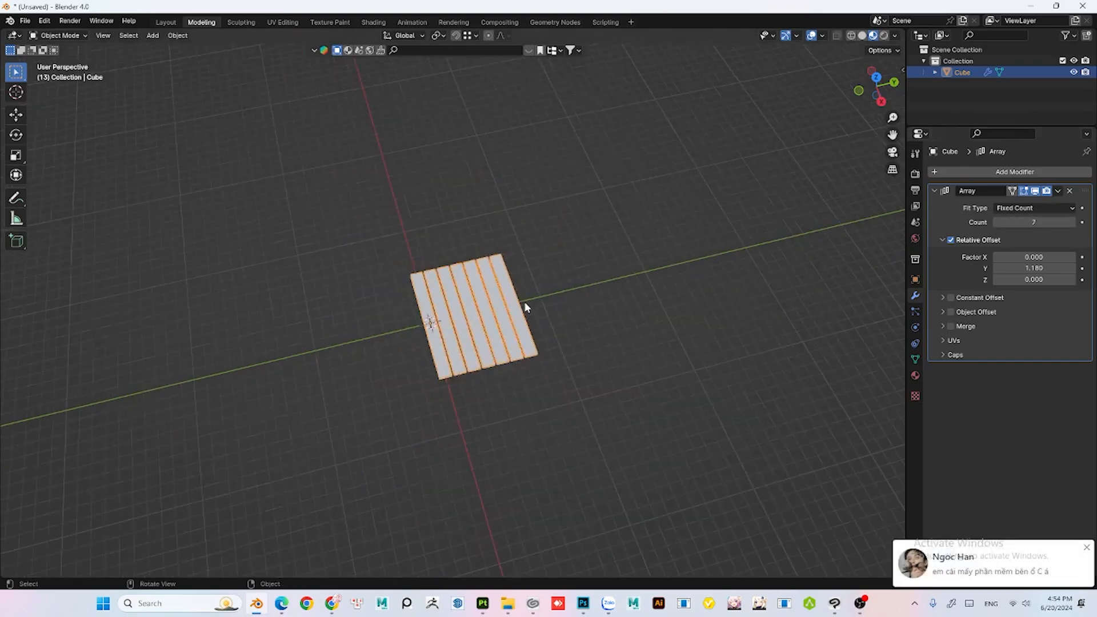
pyautogui.moveTo(524, 303); pyautogui.dragTo(760, 226, button='middle')
pyautogui.click(1072, 223)
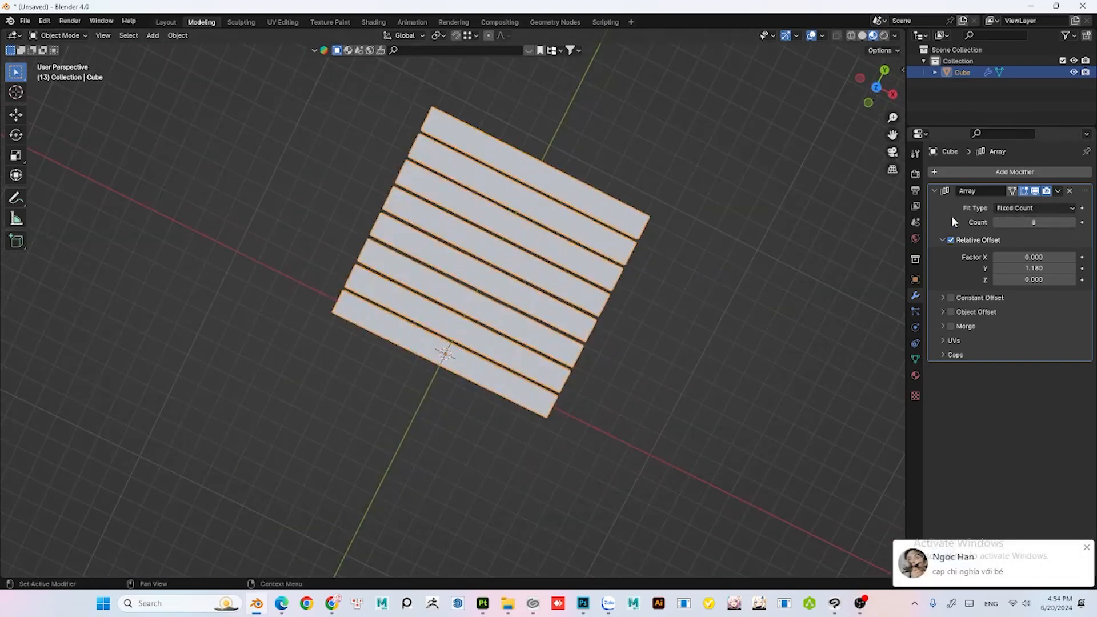
pyautogui.click(1085, 550)
pyautogui.click(999, 222)
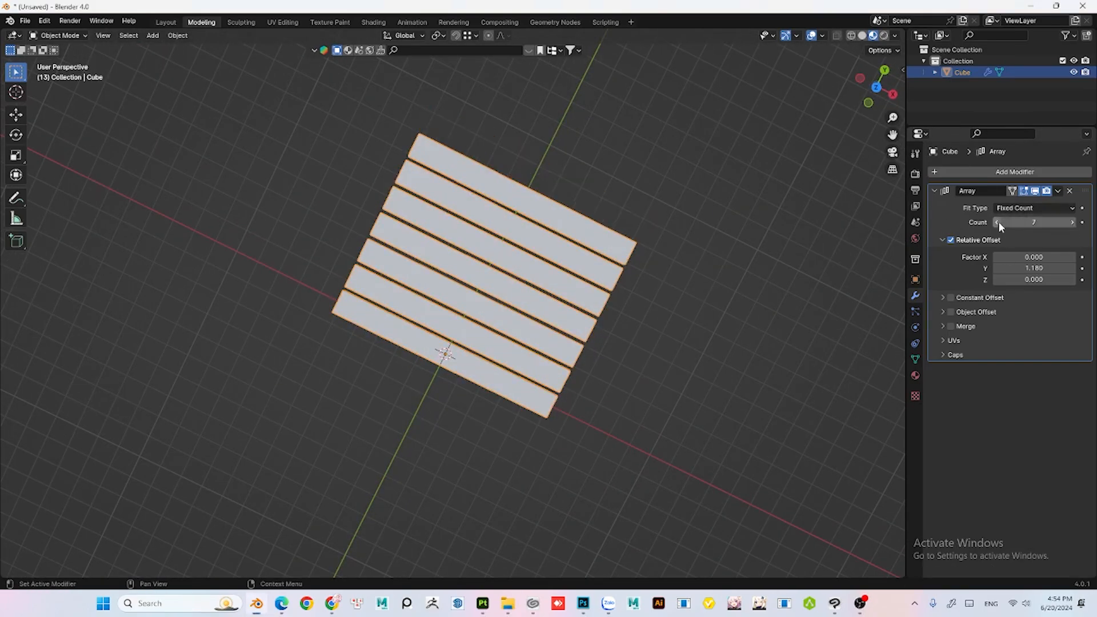
pyautogui.moveTo(629, 275); pyautogui.dragTo(587, 371, button='middle')
pyautogui.press('Tab')
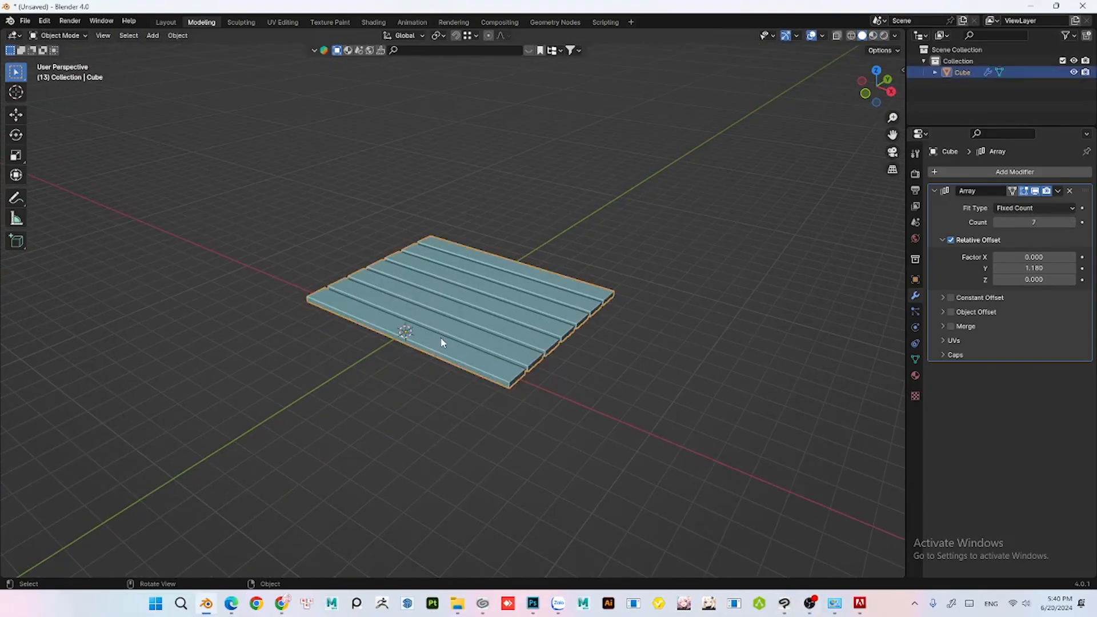
# - Raise the slatted tabletop along the Z axis, well above the ground grid
pyautogui.press('g')
pyautogui.press('z')
pyautogui.click(457, 380)
pyautogui.moveTo(457, 380)
pyautogui.mouseDown(button='middle')
pyautogui.moveTo(492, 184)
pyautogui.moveTo(484, 362)
pyautogui.moveTo(445, 386)
pyautogui.mouseUp(button='middle')
# - Add a cube at the 3D cursor and scale it up uniformly
pyautogui.click(445, 386)
pyautogui.hotkey('shift', 'a')
pyautogui.moveTo(411, 364)
pyautogui.click(497, 115)
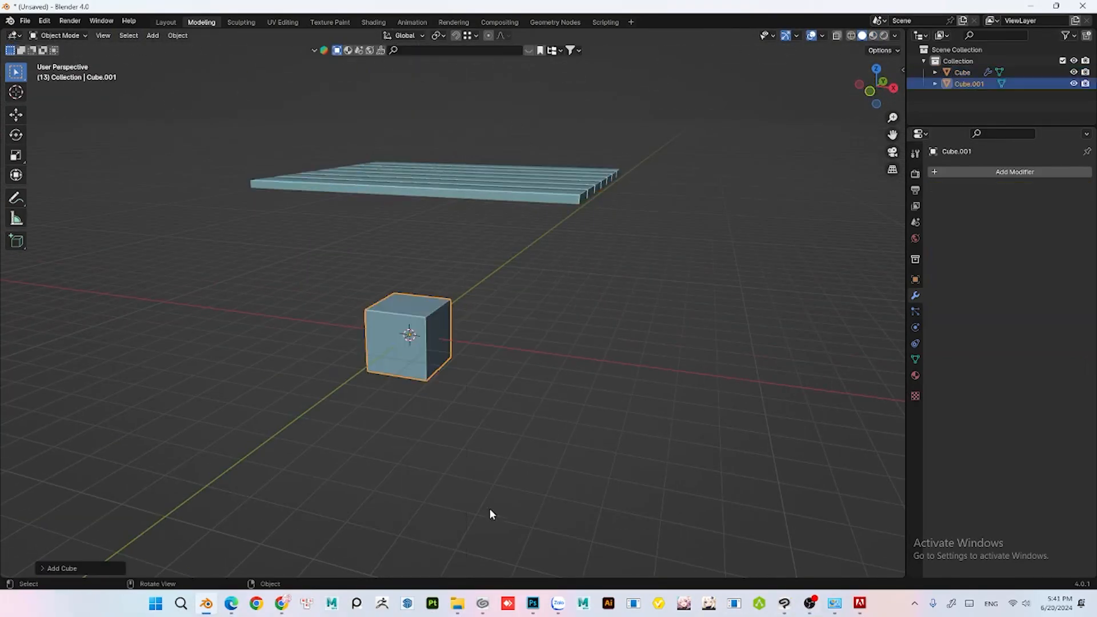
pyautogui.press('s')
pyautogui.click(546, 276)
# - In front view, raise the cube along Z beneath the tabletop, then adjust the tabletop's position to rest on it
pyautogui.press('KP_1')
pyautogui.press('g')
pyautogui.press('z')
pyautogui.click(540, 215)
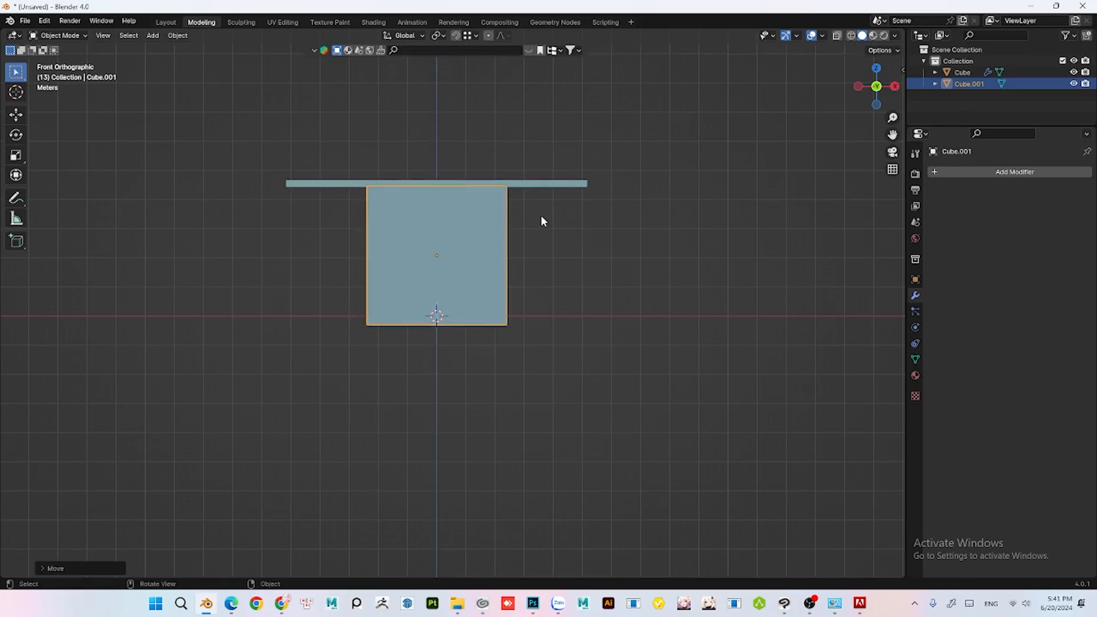
pyautogui.moveTo(540, 215); pyautogui.dragTo(403, 253, button='middle')
pyautogui.click(585, 204)
pyautogui.press('g')
pyautogui.click(585, 200)
pyautogui.moveTo(585, 201); pyautogui.dragTo(465, 261, button='middle')
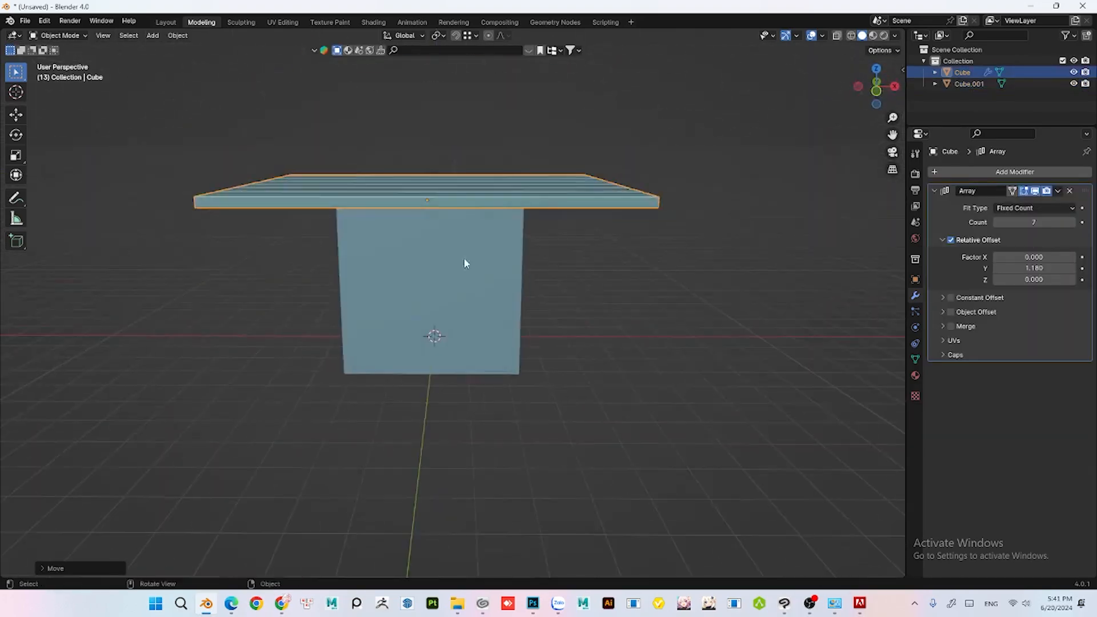
# - Enlarge the cube to nearly the tabletop's width, then flatten it along Z to fit between the slats and the ground
pyautogui.click(465, 262)
pyautogui.press('KP_1')
pyautogui.press('s')
pyautogui.click(874, 169)
pyautogui.press('s')
pyautogui.press('z')
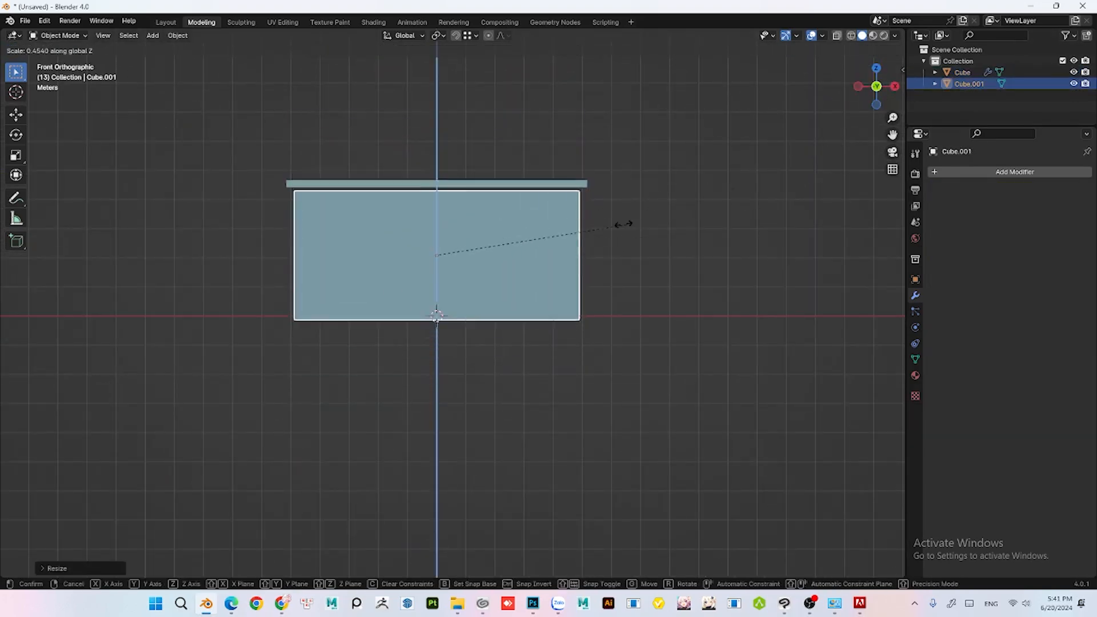
pyautogui.click(634, 215)
# - Scale the box along Y and align it in top view so it sits just inside the tabletop's outline
pyautogui.moveTo(634, 215); pyautogui.dragTo(759, 203, button='middle')
pyautogui.press('s')
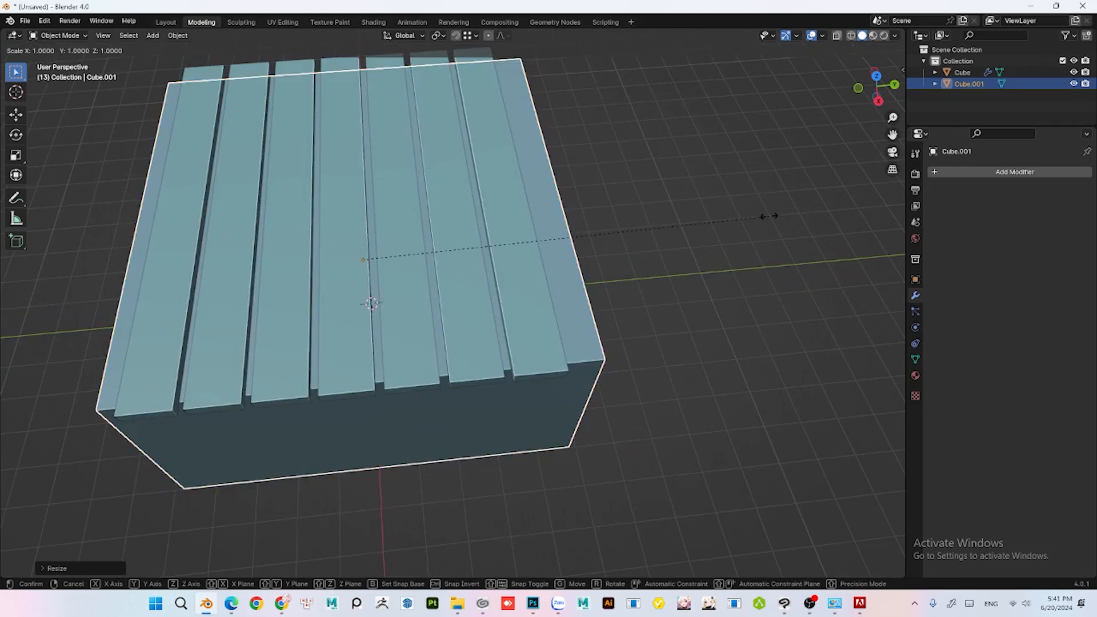
pyautogui.press('y')
pyautogui.click(675, 215)
pyautogui.press('KP_7')
pyautogui.press('g')
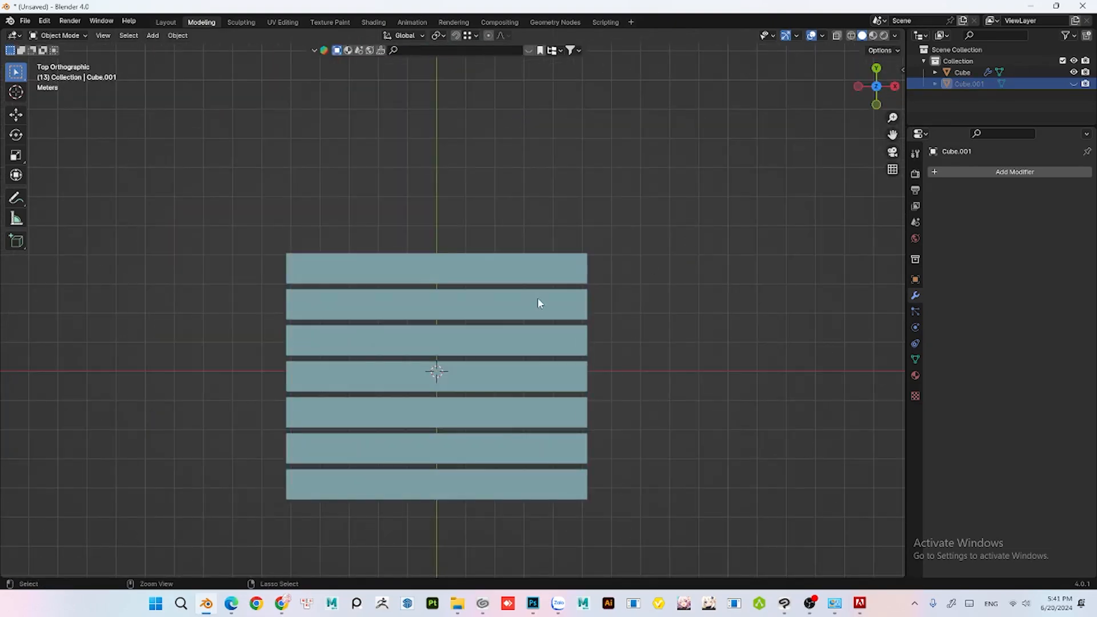
pyautogui.press('y')
pyautogui.press('s')
pyautogui.click(530, 197)
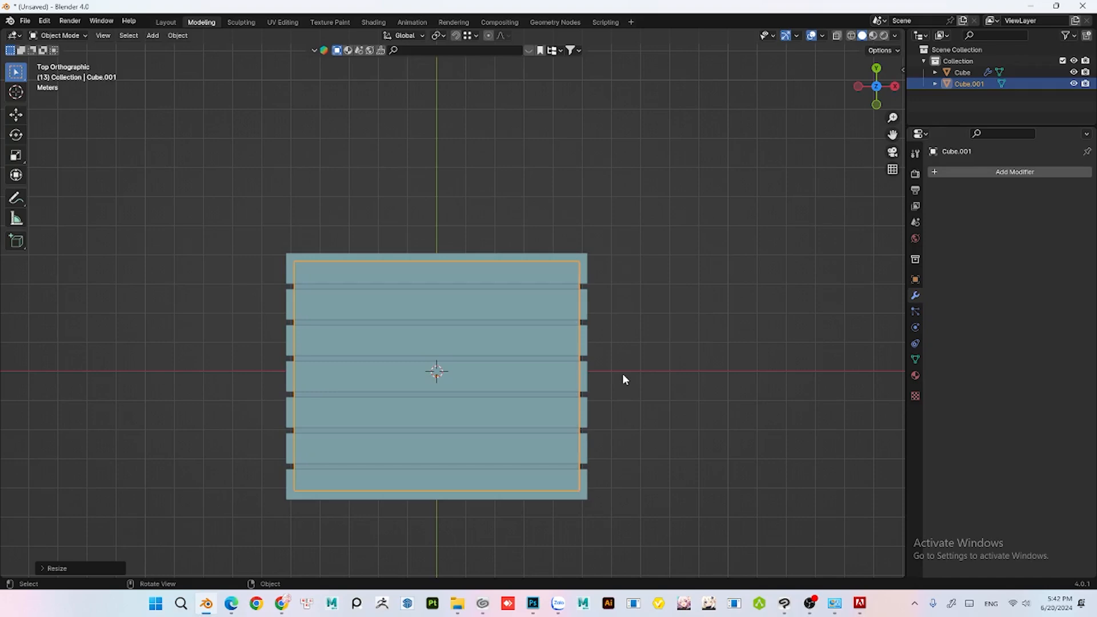
# - Cut the box diagonally with the Knife tool, from an upper edge to the opposite lower edge
pyautogui.moveTo(623, 375); pyautogui.dragTo(620, 262, button='middle')
pyautogui.press('Tab')
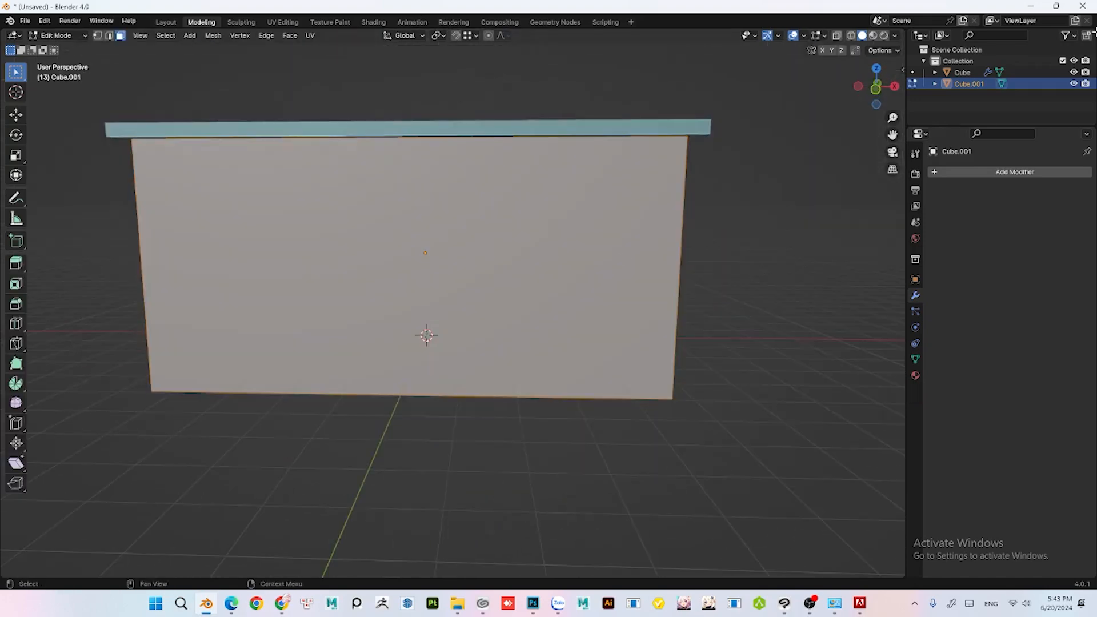
pyautogui.moveTo(355, 343); pyautogui.dragTo(419, 303, button='middle')
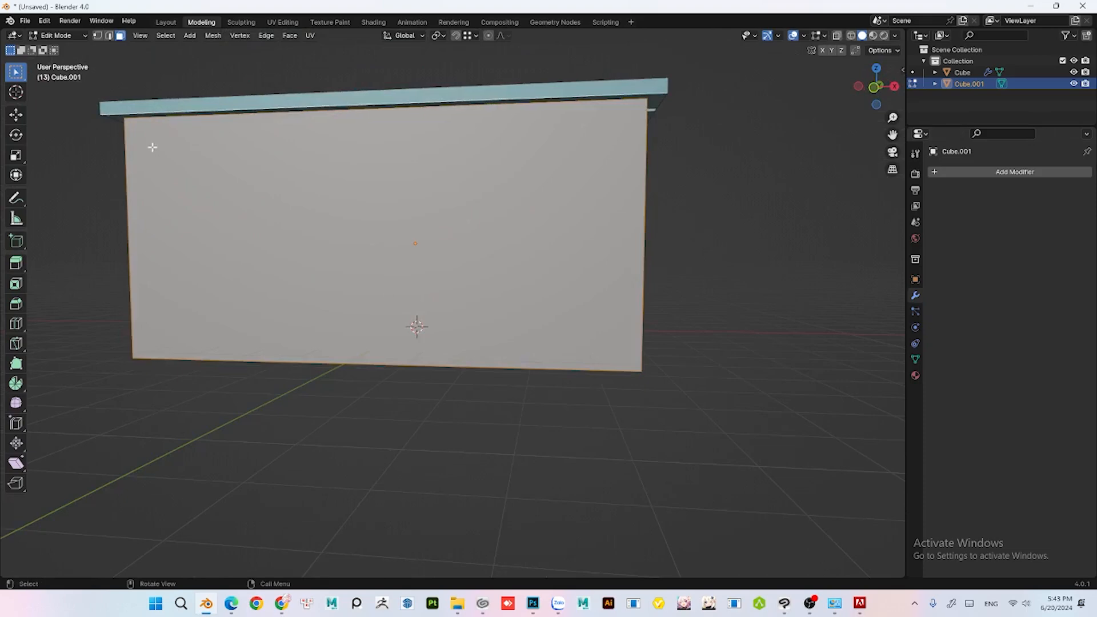
pyautogui.moveTo(643, 373); pyautogui.dragTo(380, 283, button='middle')
pyautogui.press('k')
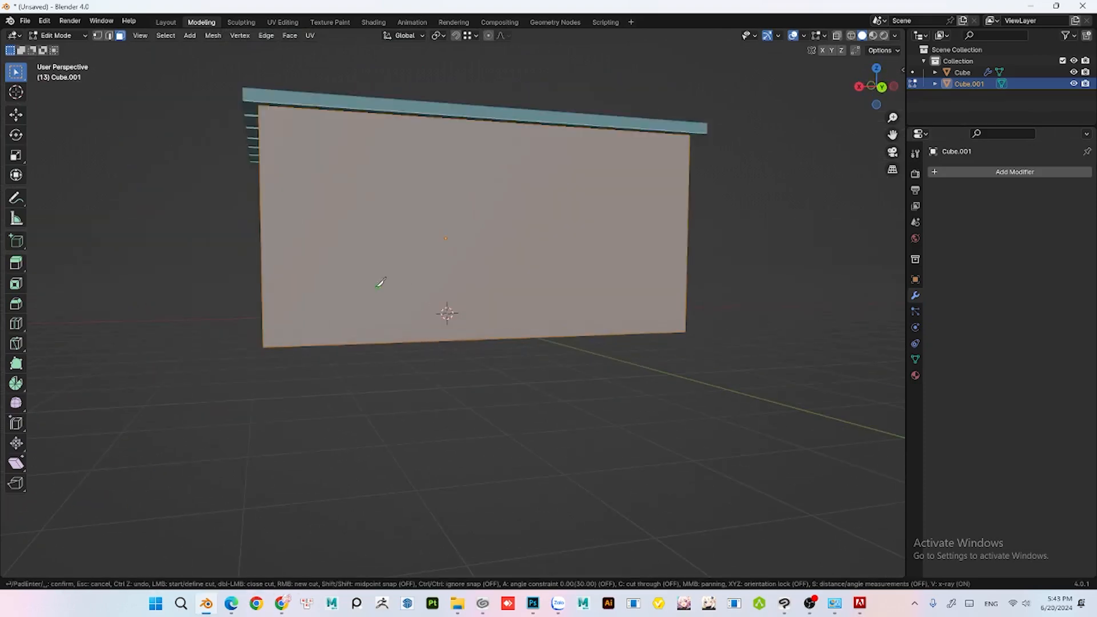
# - Select the diagonal edge loop, separate it into its own object in local view, and delete the remaining box
pyautogui.keyDown('alt'); pyautogui.click(491, 232); pyautogui.keyUp('alt')
pyautogui.moveTo(491, 233); pyautogui.dragTo(440, 299, button='middle')
pyautogui.press('/')
pyautogui.press('p')
pyautogui.press('Tab')
pyautogui.click(364, 285)
pyautogui.press('Delete')
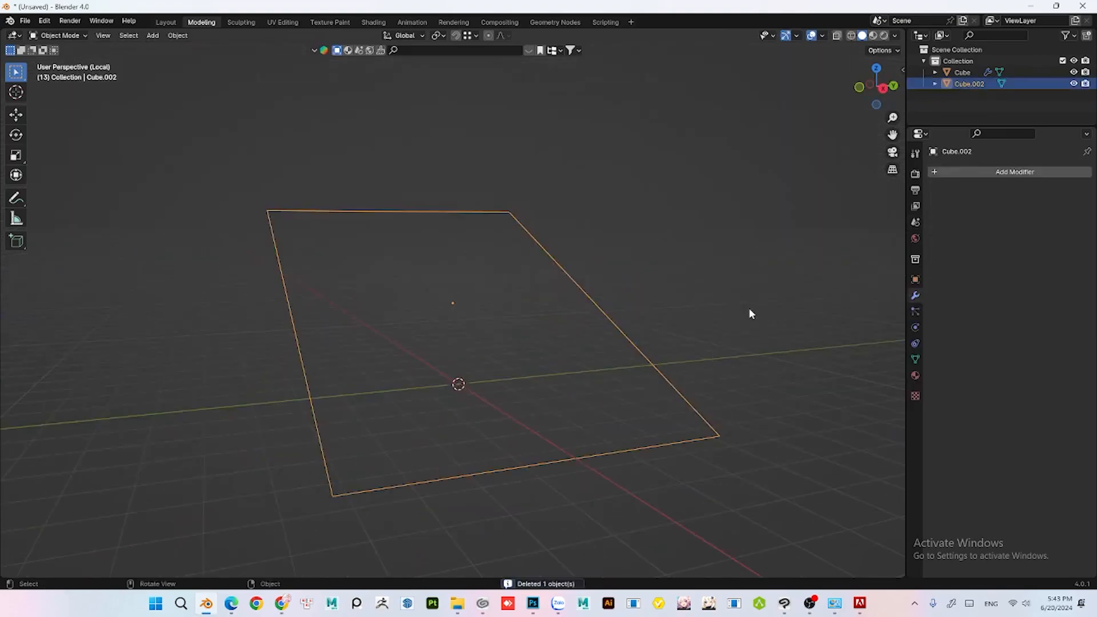
# - Show the whole scene again, then extrude the diagonal edge loop and scale it inward to form a narrow flat frame
pyautogui.scroll(-3, 748, 311)
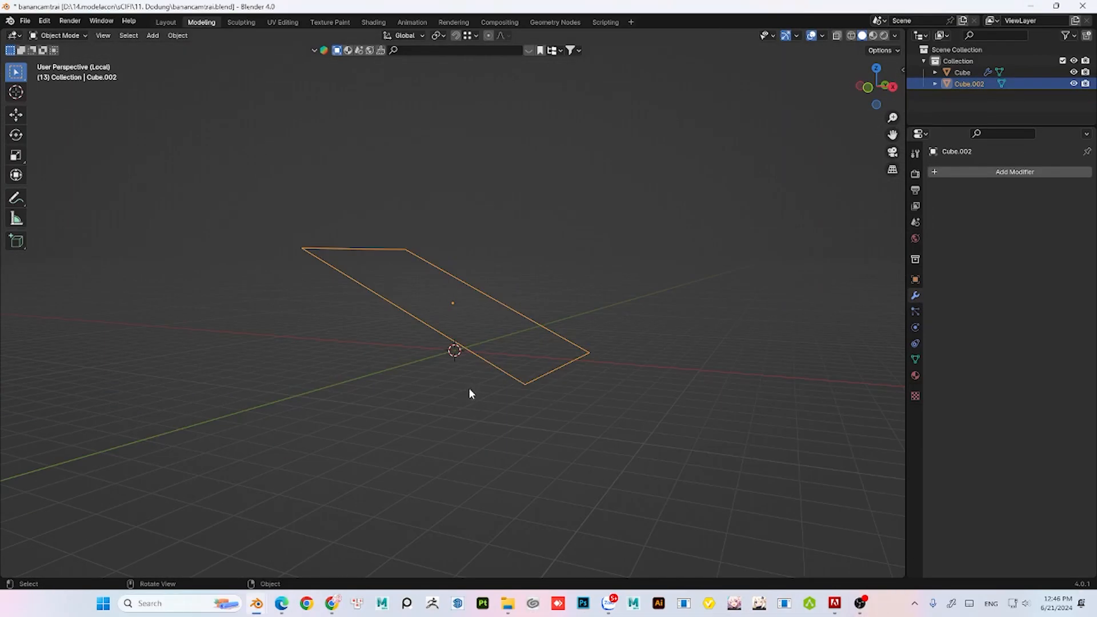
pyautogui.press('/')
pyautogui.moveTo(366, 292); pyautogui.dragTo(365, 320, button='middle')
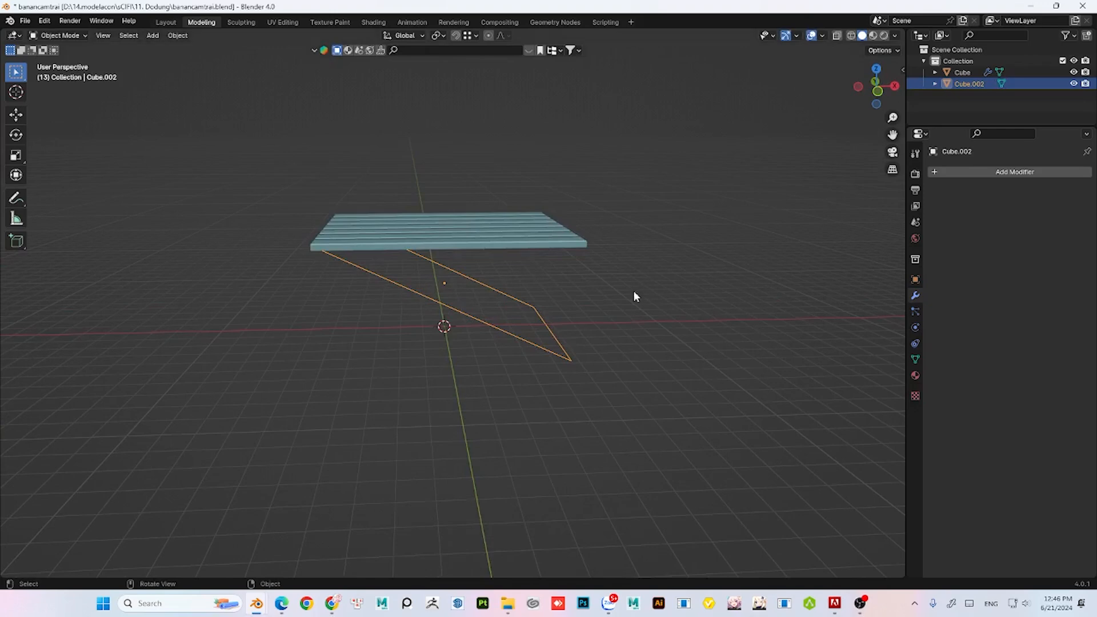
pyautogui.press('Tab')
pyautogui.moveTo(514, 341); pyautogui.dragTo(593, 320, button='middle')
pyautogui.press('e')
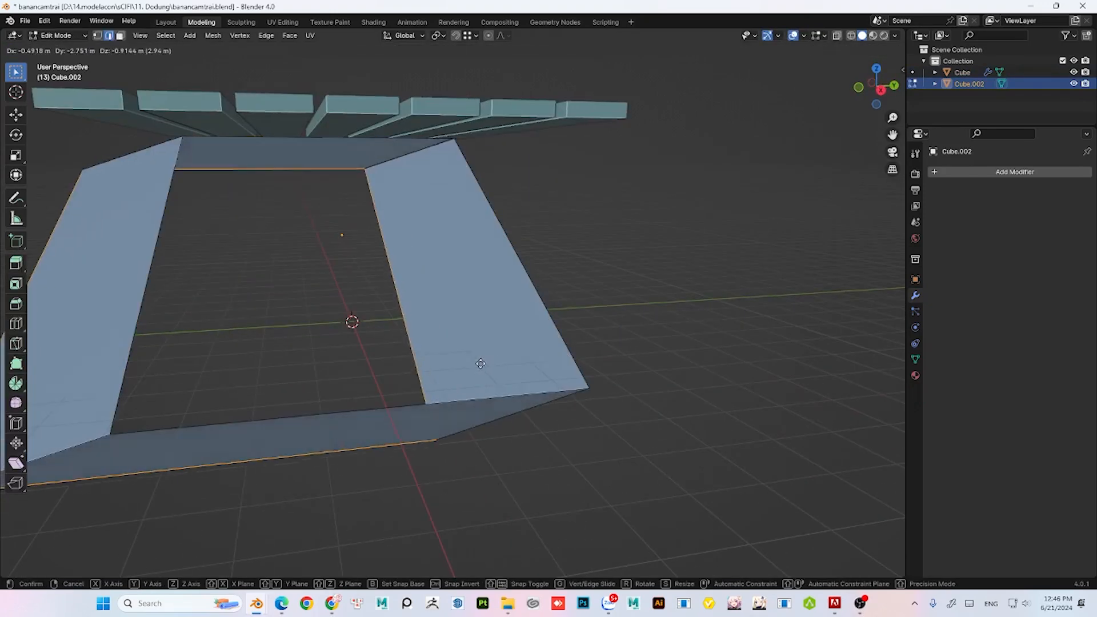
pyautogui.rightClick(480, 363)
pyautogui.press('i')
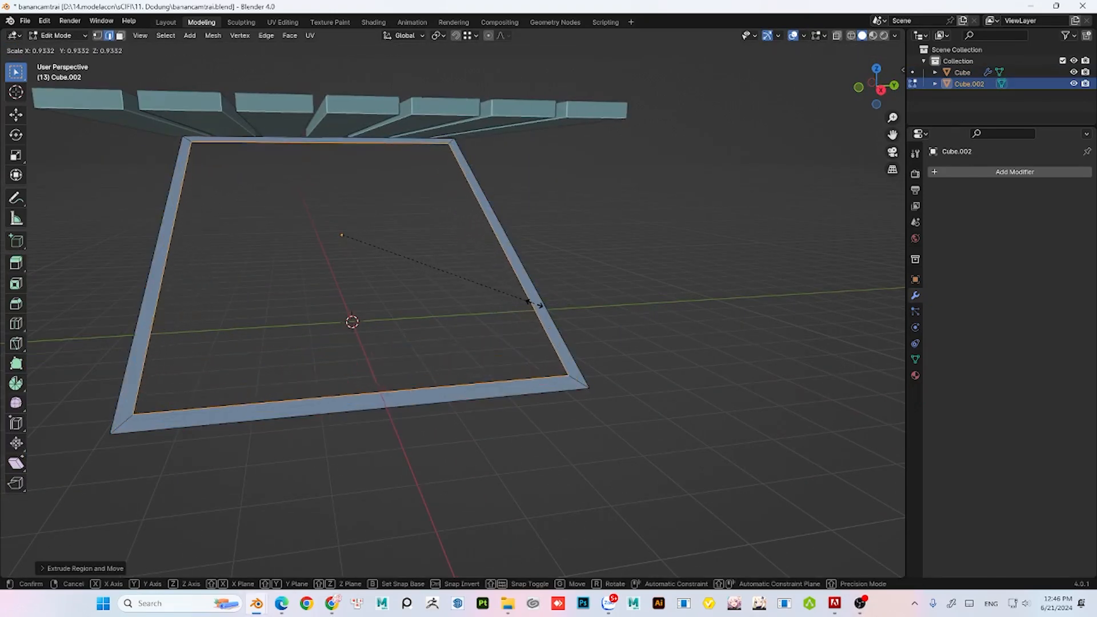
pyautogui.click(533, 300)
# - Isolate the frame in local view and select its corner edges
pyautogui.press('Tab')
pyautogui.press('Tab')
pyautogui.scroll(3, 514, 354)
pyautogui.click(742, 482)
pyautogui.press('/')
pyautogui.keyDown('shift'); pyautogui.click(302, 504); pyautogui.keyUp('shift')
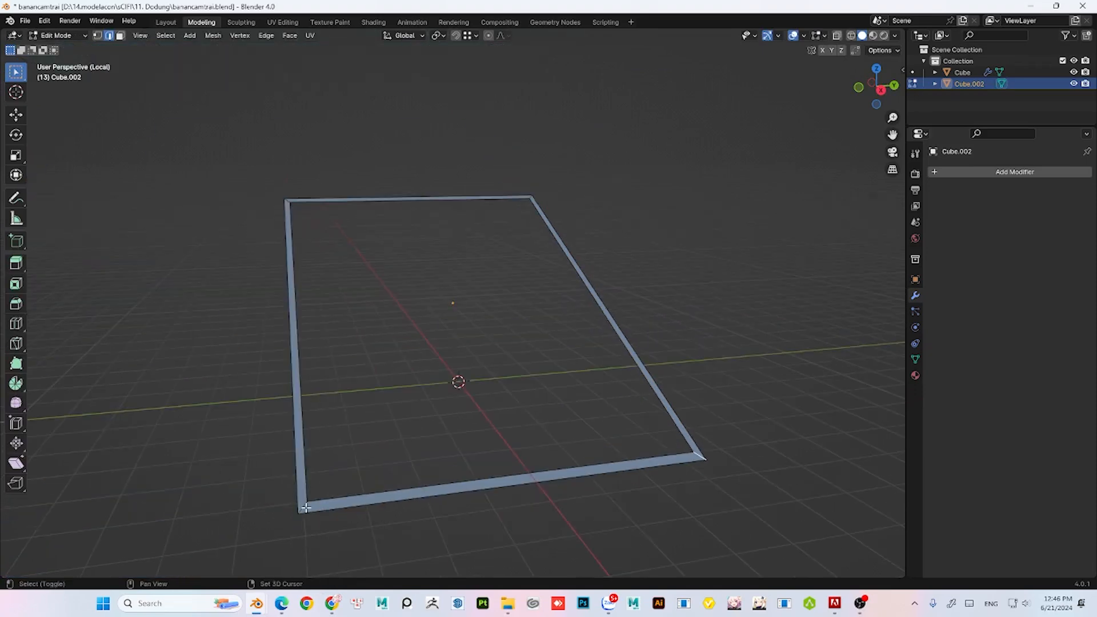
pyautogui.moveTo(308, 457); pyautogui.dragTo(440, 531, button='middle')
pyautogui.scroll(2, 189, 458)
pyautogui.keyDown('shift'); pyautogui.moveTo(192, 343); pyautogui.dragTo(222, 563, button='middle'); pyautogui.keyUp('shift')
pyautogui.keyDown('shift'); pyautogui.click(211, 115); pyautogui.keyUp('shift')
pyautogui.press('Tab')
pyautogui.press('Tab')
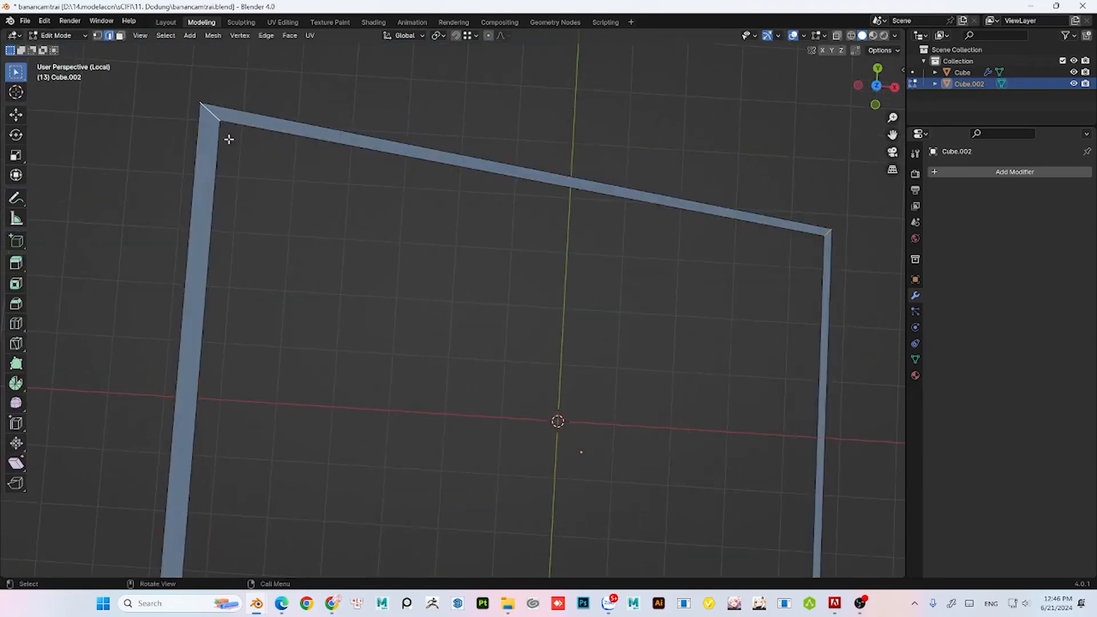
# - Try to bevel the frame's selected corner edges with the Bevel tool
pyautogui.scroll(-5, 374, 114)
pyautogui.click(15, 301)
pyautogui.scroll(3, 466, 297)
pyautogui.moveTo(424, 208); pyautogui.dragTo(414, 210)
pyautogui.moveTo(319, 354); pyautogui.dragTo(417, 267, button='middle')
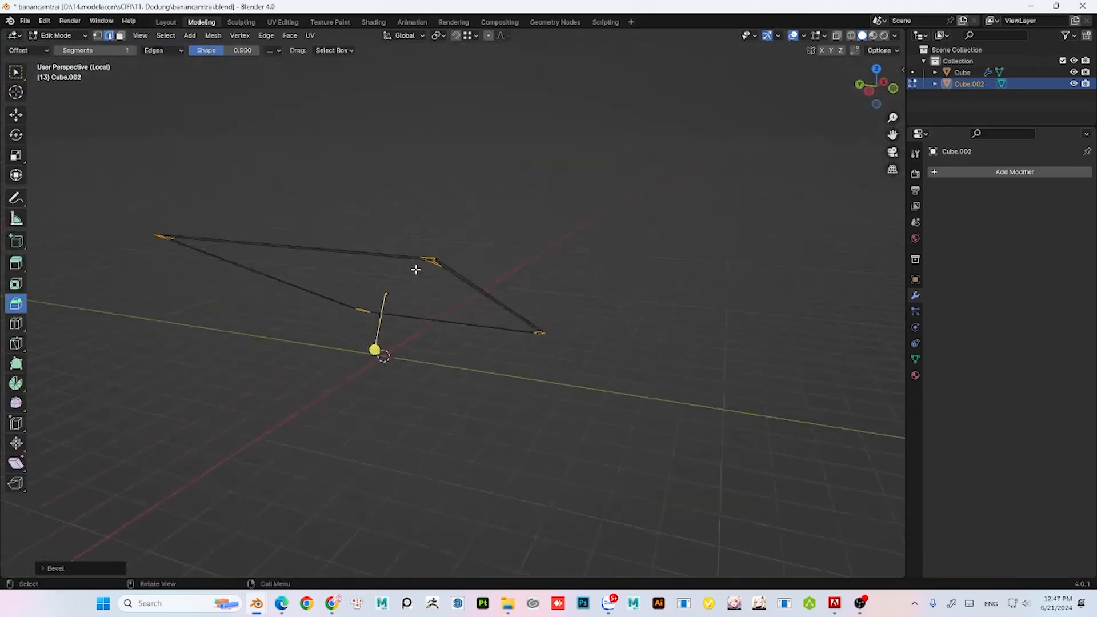
pyautogui.hotkey('ctrl', 'z')
# - Select the frame's vertices with X-ray on and merge the overlapping ones
pyautogui.scroll(4, 400, 229)
pyautogui.press('1')
pyautogui.press('a')
pyautogui.hotkey('alt', 'z')
pyautogui.moveTo(366, 133); pyautogui.dragTo(389, 153)
pyautogui.press('m')
pyautogui.click(387, 154)
pyautogui.press('Tab')
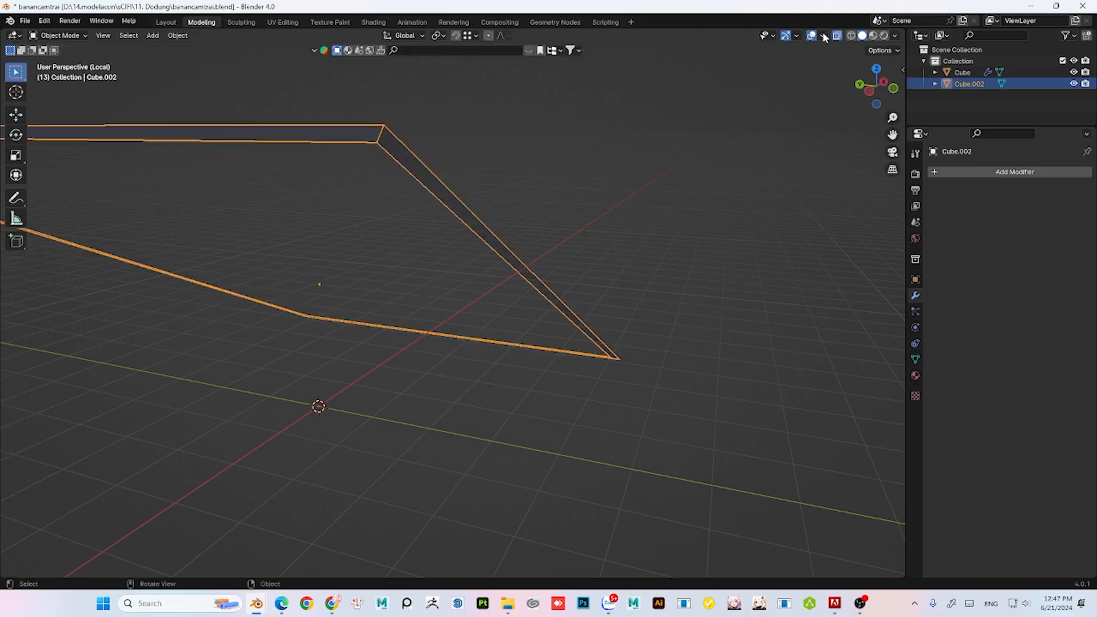
# - Make the frame's face normals consistent using the Face Orientation overlay as a check, then turn the overlay off
pyautogui.click(822, 35)
pyautogui.click(800, 273)
pyautogui.moveTo(503, 246); pyautogui.dragTo(326, 245, button='middle')
pyautogui.click(822, 36)
pyautogui.press('Tab')
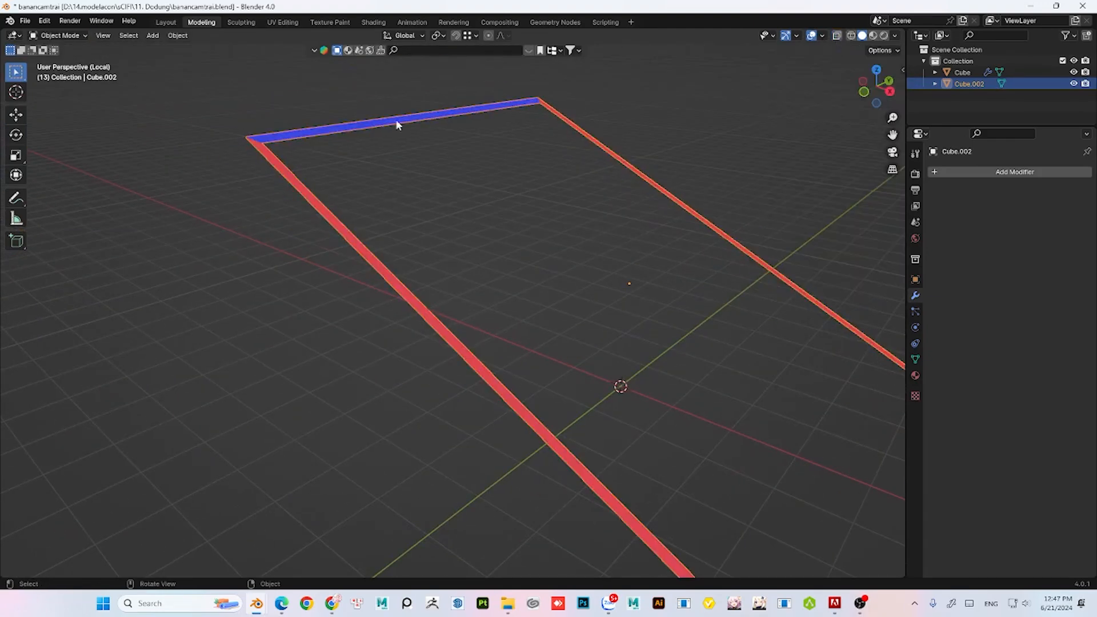
pyautogui.hotkey('alt', 'a')
pyautogui.hotkey('alt', 'n')
pyautogui.click(371, 127)
pyautogui.press('Tab')
pyautogui.scroll(-3, 395, 241)
pyautogui.click(825, 36)
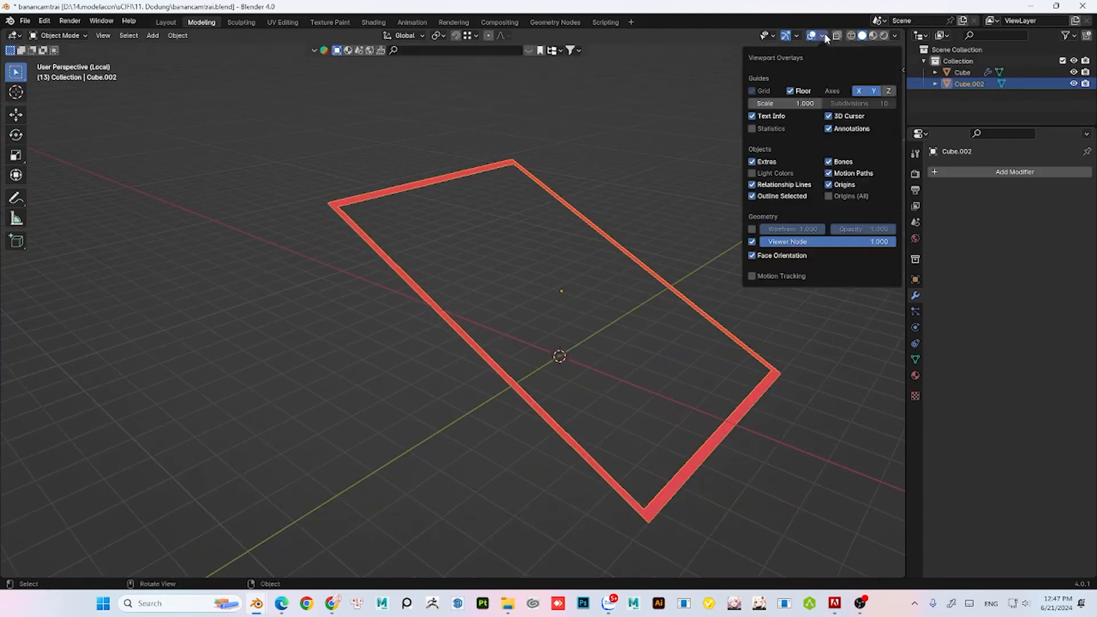
pyautogui.click(789, 257)
# - Select the frame's corner edges in Edit Mode
pyautogui.scroll(3, 372, 157)
pyautogui.press('Tab')
pyautogui.keyDown('shift'); pyautogui.moveTo(577, 366); pyautogui.dragTo(271, 137, button='middle'); pyautogui.keyUp('shift')
pyautogui.keyDown('shift'); pyautogui.click(271, 305); pyautogui.keyUp('shift')
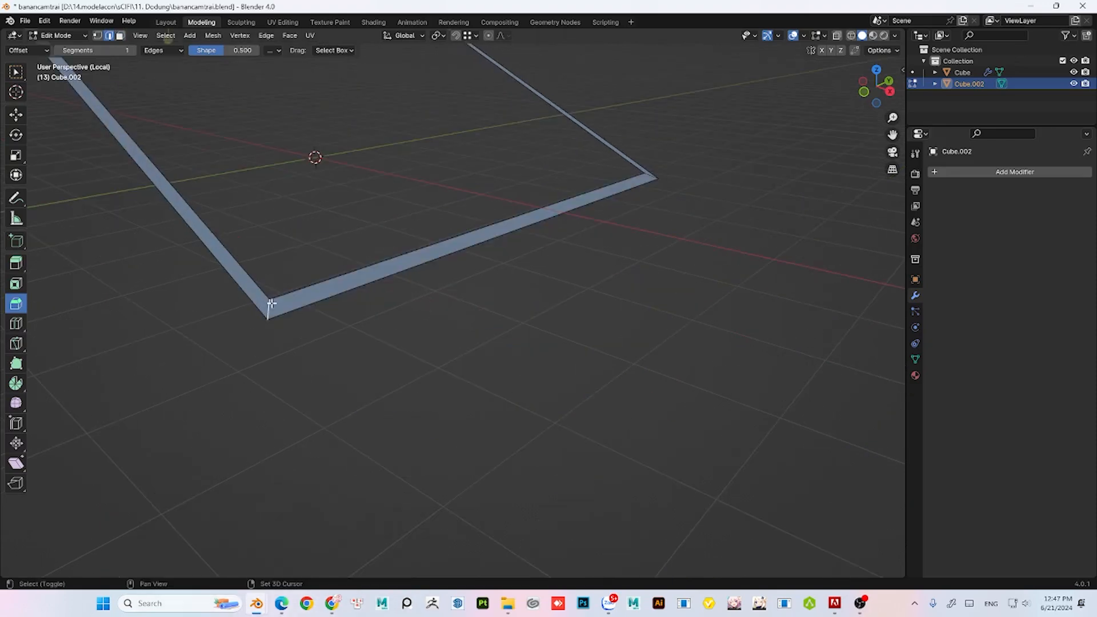
pyautogui.keyDown('shift'); pyautogui.click(650, 180); pyautogui.keyUp('shift')
pyautogui.keyDown('shift'); pyautogui.moveTo(389, 211); pyautogui.dragTo(443, 286, button='middle'); pyautogui.keyUp('shift')
# - Undo the trial corner bevel and apply all transforms to the frame object
pyautogui.hotkey('ctrl', 'b')
pyautogui.hotkey('ctrl', 'z')
pyautogui.press('Tab')
pyautogui.hotkey('ctrl', 'a')
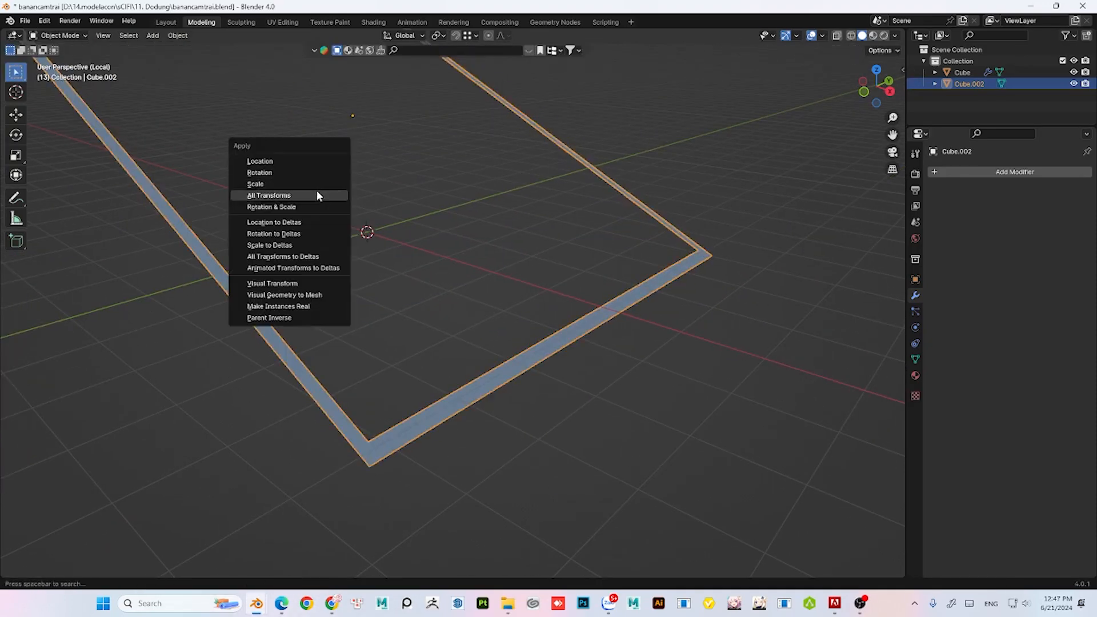
pyautogui.click(317, 194)
# - Bevel the selected corner edges to round the frame's corners
pyautogui.press('Tab')
pyautogui.scroll(-2, 341, 212)
pyautogui.hotkey('ctrl', 'b')
pyautogui.click(363, 235)
pyautogui.press('Tab')
# - Add a Solidify modifier to the frame with a thickness of 0.19 m
pyautogui.click(1014, 171)
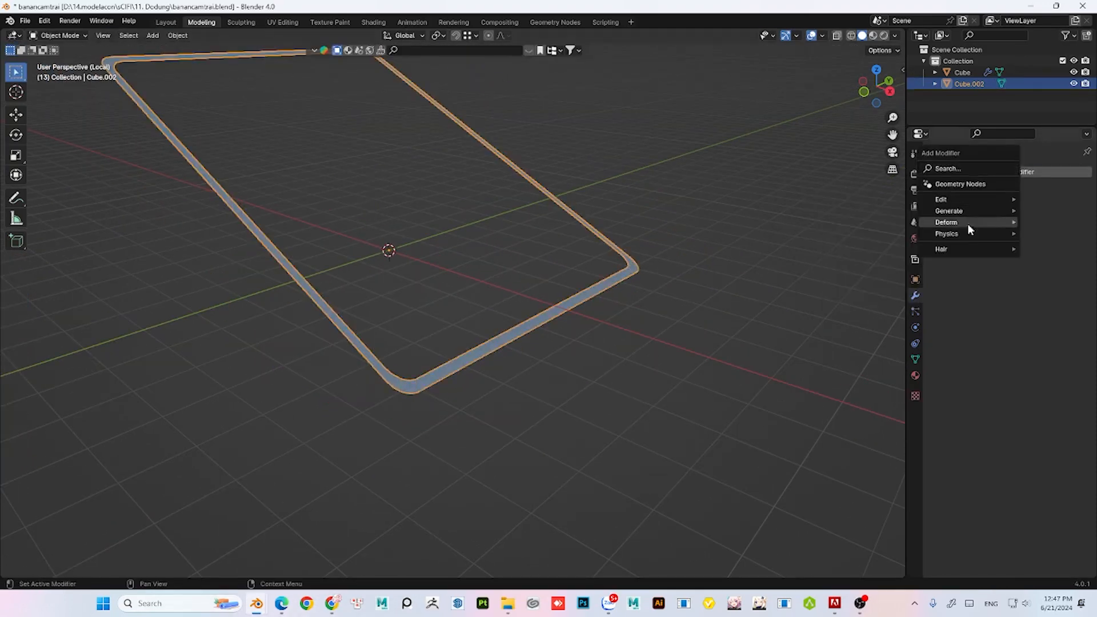
pyautogui.moveTo(971, 211)
pyautogui.click(846, 351)
pyautogui.moveTo(1026, 223); pyautogui.dragTo(1051, 222)
# - Add a Subdivision Surface modifier to the frame and set its viewport level to 2
pyautogui.click(982, 172)
pyautogui.moveTo(989, 172)
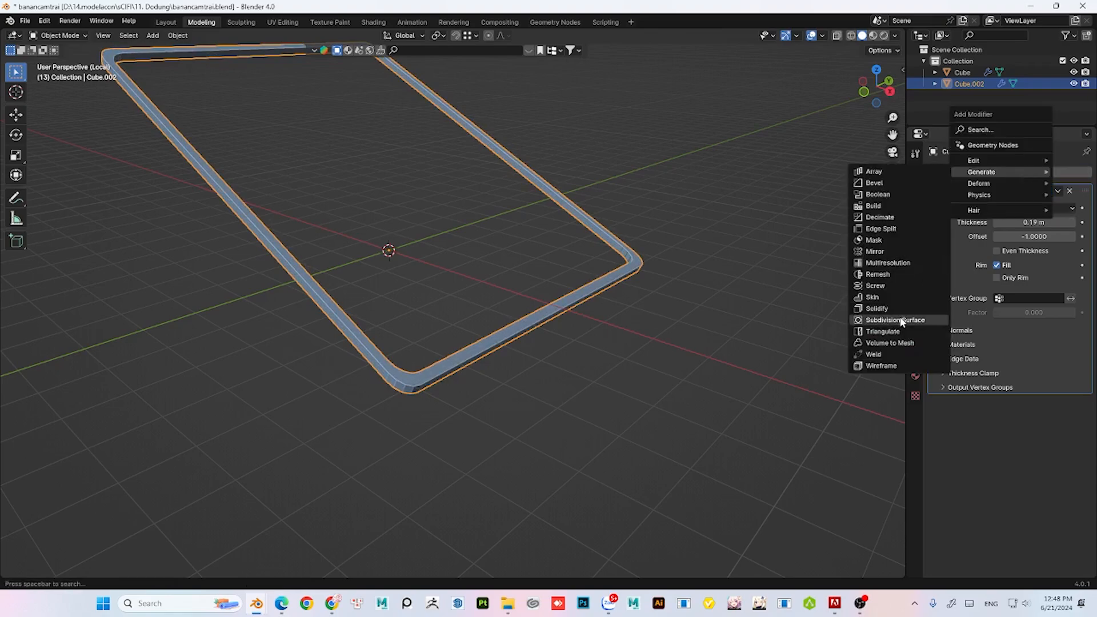
pyautogui.click(895, 320)
pyautogui.moveTo(714, 297); pyautogui.dragTo(560, 268, button='middle')
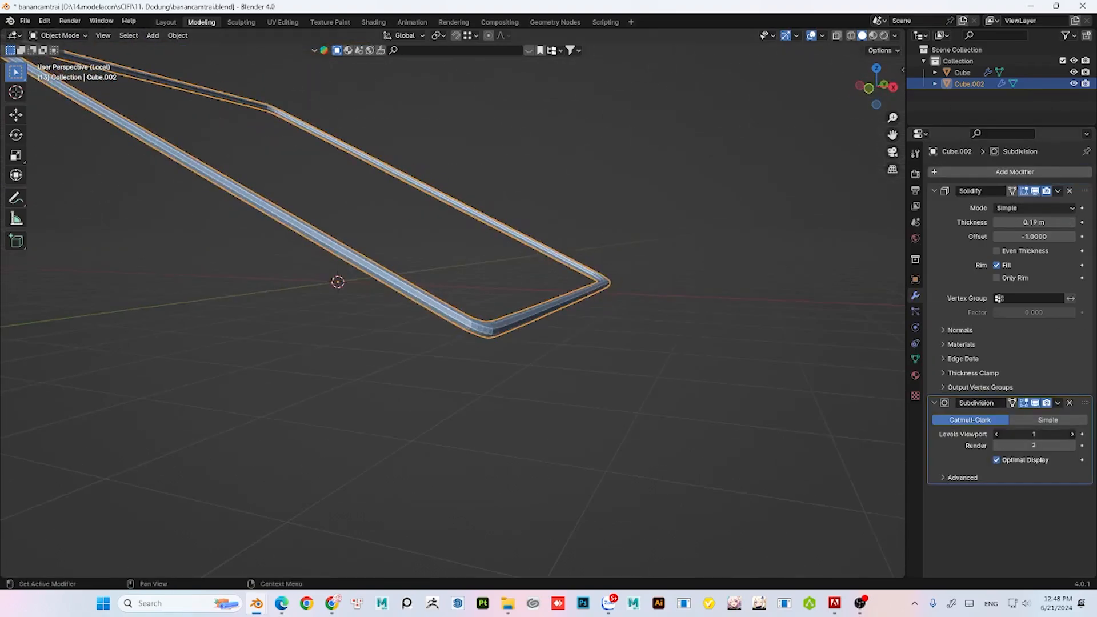
pyautogui.click(1072, 435)
# - Apply auto smooth shading to the frame and leave local view to show the tabletop again
pyautogui.rightClick(399, 310)
pyautogui.click(399, 309)
pyautogui.moveTo(365, 320); pyautogui.dragTo(247, 345, button='middle')
pyautogui.rightClick(399, 311)
pyautogui.click(401, 325)
pyautogui.press('KP_Divide')
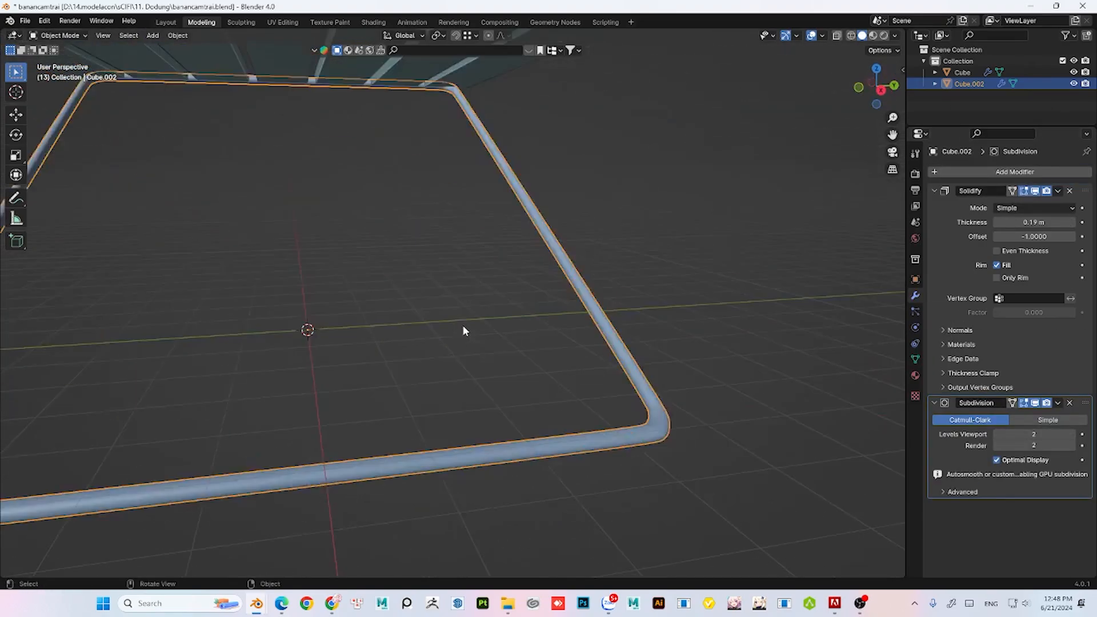
# - Scale the leg frame along the X axis
pyautogui.moveTo(463, 324); pyautogui.dragTo(572, 242, button='middle')
pyautogui.click(563, 300)
pyautogui.press('s')
pyautogui.press('x')
pyautogui.click(652, 251)
pyautogui.click(570, 249)
# - Convert the leg frame's modifiers to mesh, then mirror it with an applied Mirror modifier to form the crossing frame
pyautogui.scroll(2, 537, 326)
pyautogui.click(506, 291)
pyautogui.moveTo(528, 348)
pyautogui.mouseDown(button='middle')
pyautogui.moveTo(498, 345)
pyautogui.moveTo(539, 366)
pyautogui.mouseUp(button='middle')
pyautogui.hotkey('ctrl', 'a')
pyautogui.hotkey('ctrl', 'a')
pyautogui.click(1008, 173)
pyautogui.moveTo(997, 175)
pyautogui.click(857, 255)
pyautogui.hotkey('ctrl', 'a')
# - Separate one of the crossing frames into its own object and scale it along the Y axis
pyautogui.press('Tab')
pyautogui.press('l')
pyautogui.press('p')
pyautogui.press('Tab')
pyautogui.click(563, 391)
pyautogui.press('s')
pyautogui.press('y')
pyautogui.click(613, 428)
pyautogui.moveTo(608, 448); pyautogui.dragTo(400, 451, button='middle')
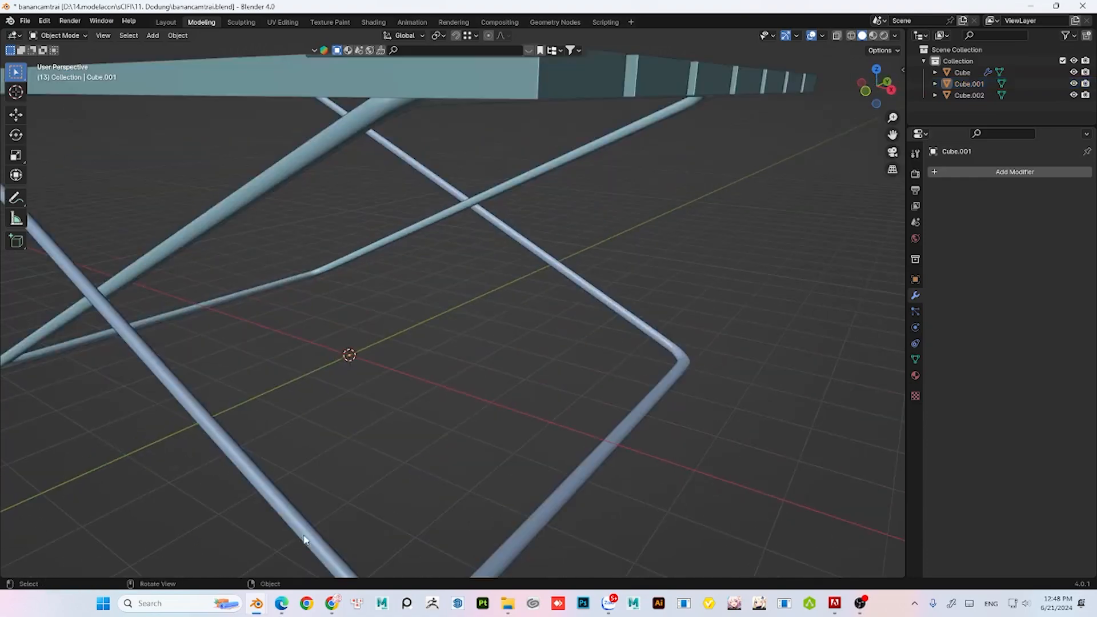
# - Select the faces around one lower rounded corner of the Cube.002 leg frame
pyautogui.click(303, 537)
pyautogui.press('Tab')
pyautogui.moveTo(390, 512)
pyautogui.keyDown('shift'); pyautogui.mouseDown(button='middle')
pyautogui.moveTo(411, 311)
pyautogui.moveTo(201, 362)
pyautogui.mouseUp(button='middle'); pyautogui.keyUp('shift')
pyautogui.moveTo(200, 362)
pyautogui.mouseDown()
pyautogui.moveTo(289, 448)
pyautogui.moveTo(281, 456)
pyautogui.mouseUp()
pyautogui.scroll(4, 285, 434)
pyautogui.moveTo(286, 434); pyautogui.dragTo(412, 417, button='middle')
pyautogui.press('KP_7')
pyautogui.scroll(-7, 673, 421)
pyautogui.scroll(5, 673, 421)
pyautogui.keyDown('shift'); pyautogui.moveTo(554, 412); pyautogui.dragTo(339, 369, button='middle'); pyautogui.keyUp('shift')
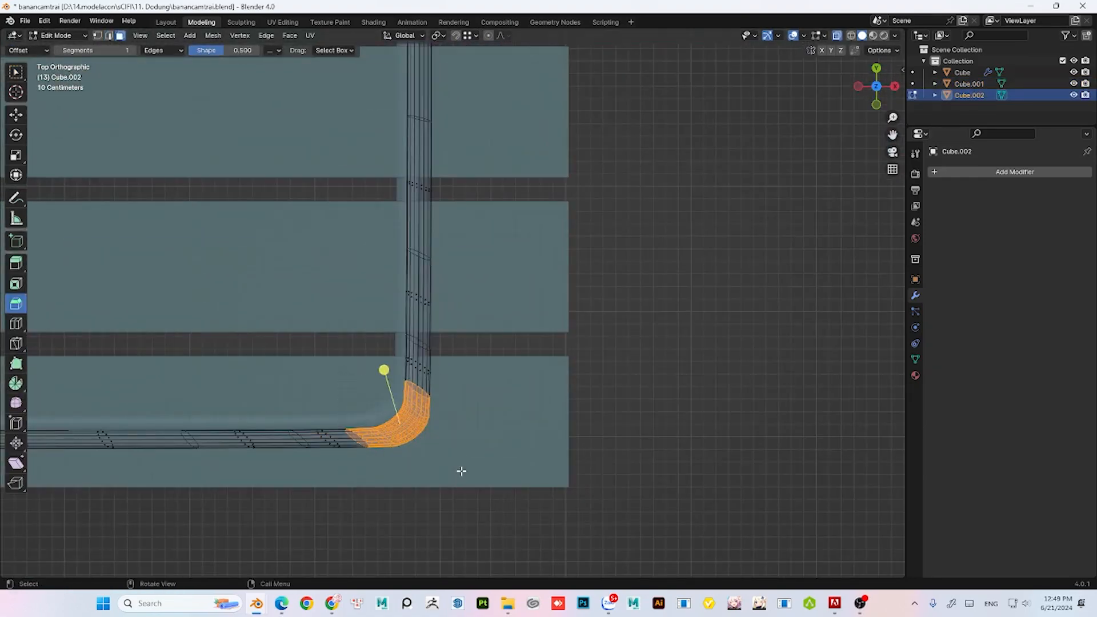
# - Complete the corner face selection and separate a duplicate of it into its own corner cap object
pyautogui.scroll(-4, 461, 471)
pyautogui.keyDown('shift'); pyautogui.moveTo(461, 471); pyautogui.dragTo(617, 440, button='middle'); pyautogui.keyUp('shift')
pyautogui.scroll(2, 472, 446)
pyautogui.keyDown('shift'); pyautogui.moveTo(369, 390); pyautogui.dragTo(450, 468); pyautogui.keyUp('shift')
pyautogui.scroll(-3, 452, 463)
pyautogui.keyDown('shift'); pyautogui.moveTo(471, 389); pyautogui.dragTo(158, 397, button='middle'); pyautogui.keyUp('shift')
pyautogui.press('g')
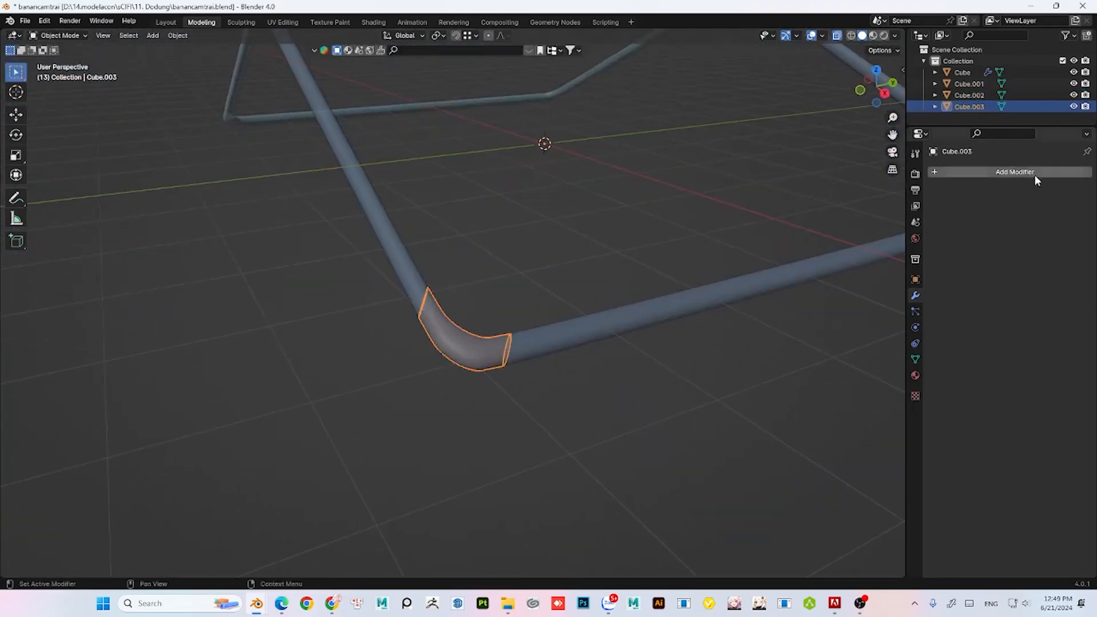
# - Add a Solidify modifier to the corner cap with a thickness of -0.02 m
pyautogui.click(1034, 174)
pyautogui.moveTo(994, 172)
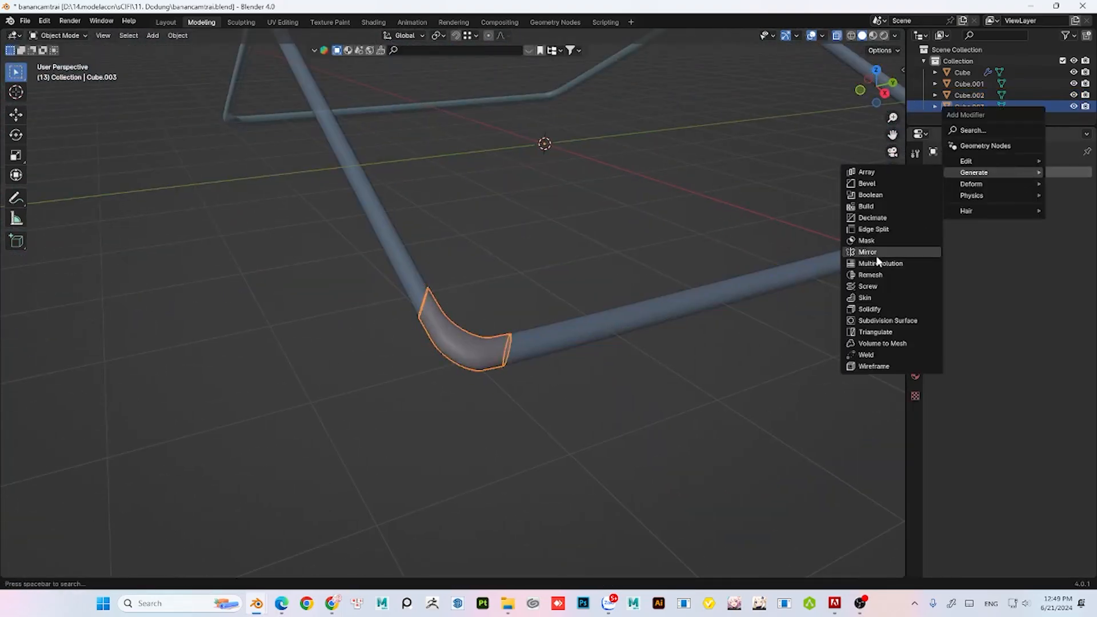
pyautogui.click(869, 308)
pyautogui.scroll(-5, 496, 354)
pyautogui.hotkey('alt', 'z')
pyautogui.moveTo(497, 355); pyautogui.dragTo(531, 337, button='middle')
pyautogui.click(700, 177)
pyautogui.click(634, 275)
pyautogui.scroll(-3, 634, 274)
pyautogui.moveTo(634, 275)
pyautogui.mouseDown(button='middle')
pyautogui.moveTo(565, 275)
pyautogui.moveTo(621, 262)
pyautogui.mouseUp(button='middle')
pyautogui.press('Tab')
pyautogui.moveTo(296, 120); pyautogui.dragTo(334, 127, button='middle')
pyautogui.press('/')
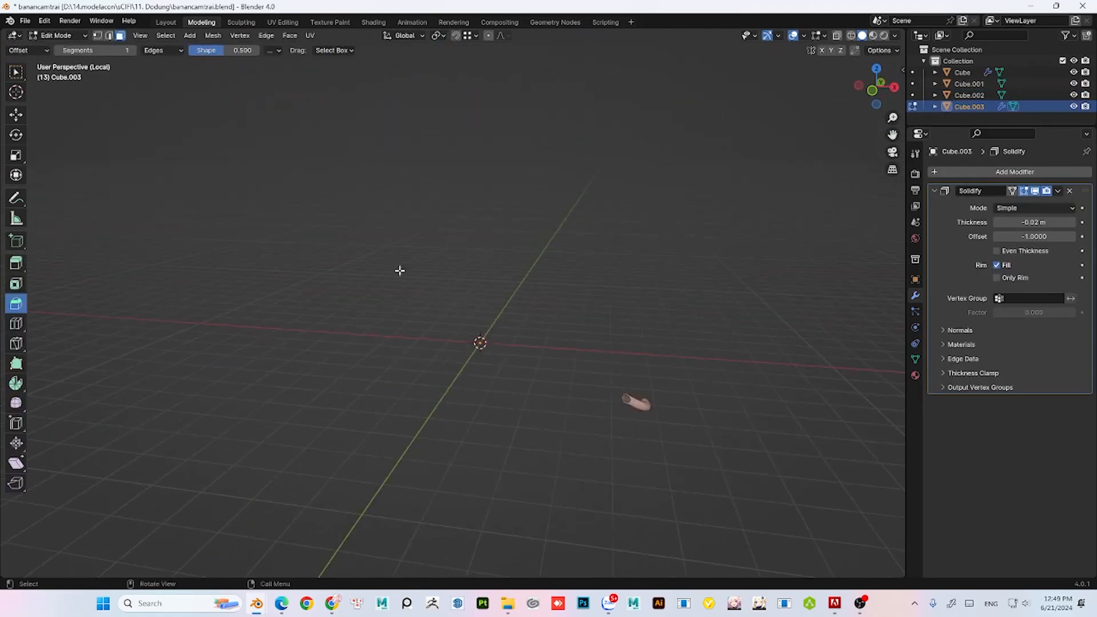
pyautogui.press('Tab')
pyautogui.press('/')
# - Mirror the corner cap on the Y axis using Cube.002 as the mirror object, and apply the Mirror modifier
pyautogui.click(1015, 172)
pyautogui.click(919, 280)
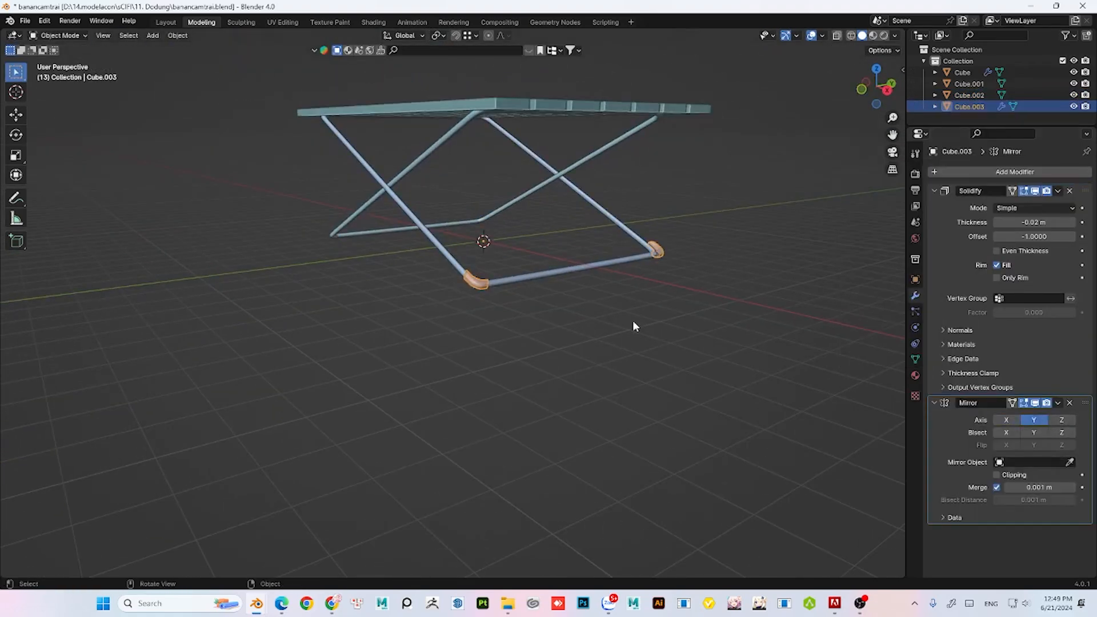
pyautogui.scroll(3, 634, 325)
pyautogui.click(626, 241)
pyautogui.moveTo(626, 241); pyautogui.dragTo(632, 242, button='middle')
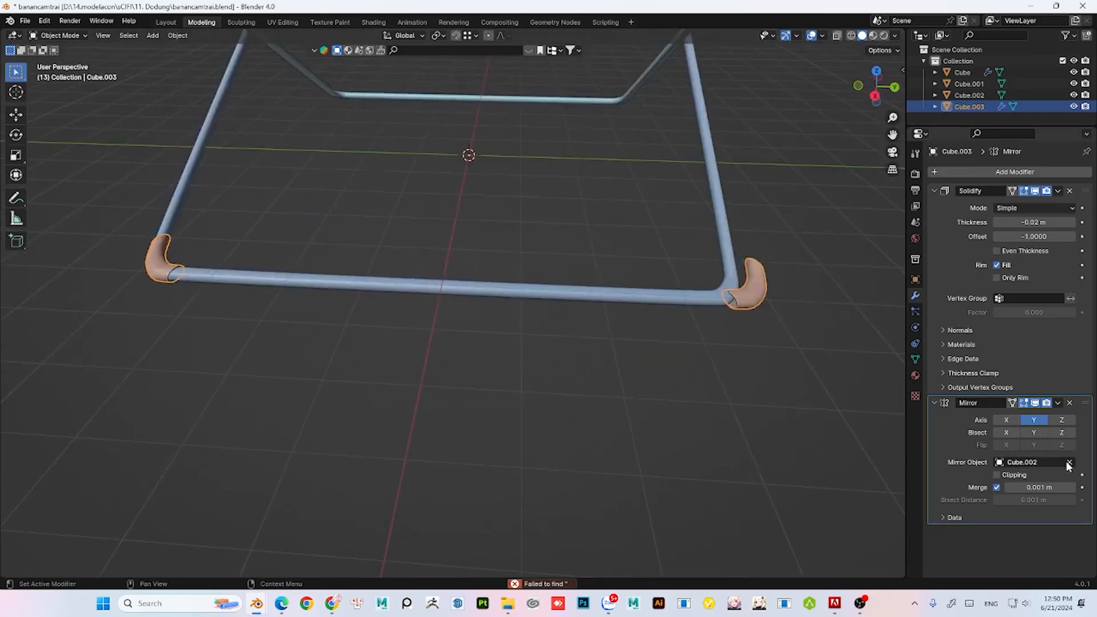
pyautogui.hotkey('ctrl', 'a')
# - Move the mirrored corner cap along the Y axis to fit the frame's opposite corner
pyautogui.press('Tab')
pyautogui.press('l')
pyautogui.press('g')
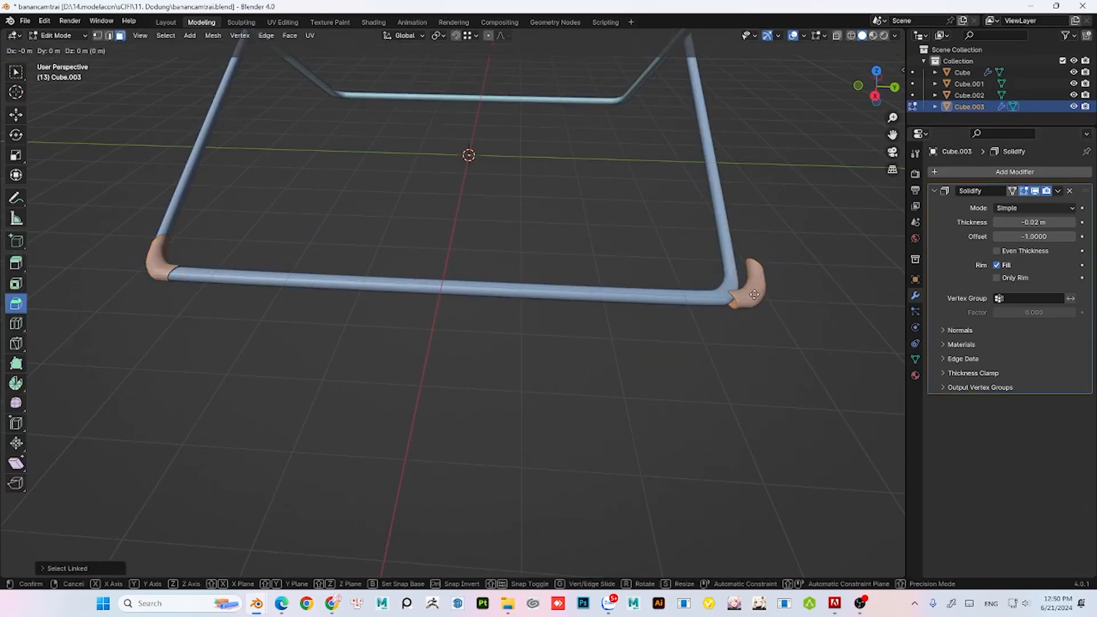
pyautogui.press('y')
pyautogui.click(730, 294)
pyautogui.moveTo(729, 293); pyautogui.dragTo(443, 280, button='middle')
# - Select the faces of both lower rounded corners on the other leg frame, deselecting the straight tube sections
pyautogui.press('Tab')
pyautogui.click(442, 244)
pyautogui.press('Tab')
pyautogui.moveTo(183, 325); pyautogui.dragTo(720, 222, button='middle')
pyautogui.hotkey('alt', 'z')
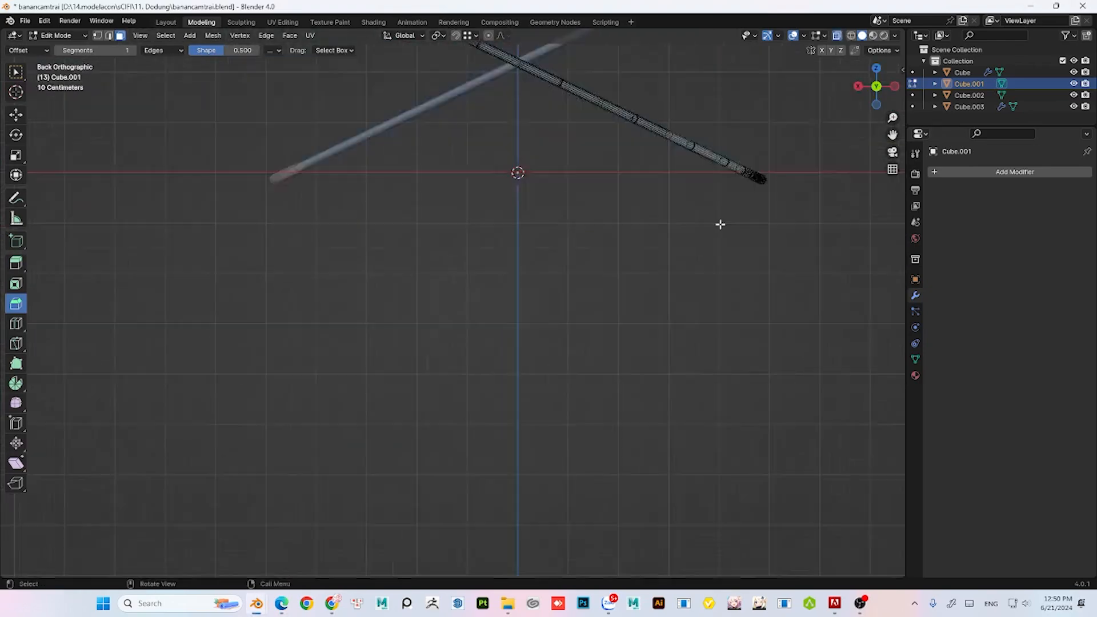
pyautogui.scroll(2, 725, 220)
pyautogui.moveTo(764, 121); pyautogui.dragTo(686, 213)
pyautogui.moveTo(683, 216); pyautogui.dragTo(514, 280, button='middle')
pyautogui.keyDown('ctrl'); pyautogui.moveTo(399, 275); pyautogui.dragTo(594, 431); pyautogui.keyUp('ctrl')
pyautogui.keyDown('ctrl'); pyautogui.moveTo(366, 428); pyautogui.dragTo(223, 374); pyautogui.keyUp('ctrl')
pyautogui.keyDown('ctrl'); pyautogui.moveTo(277, 284); pyautogui.dragTo(763, 457); pyautogui.keyUp('ctrl')
pyautogui.scroll(-3, 727, 417)
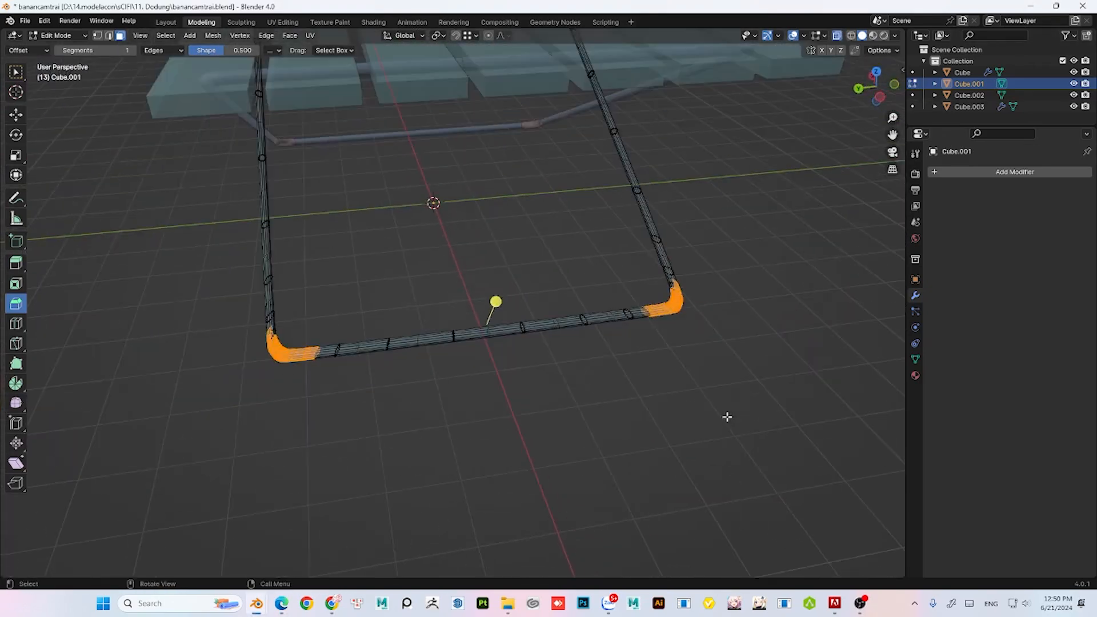
# - Refine the face selection at both corners so that it covers only the bends and short tube ends
pyautogui.moveTo(727, 417); pyautogui.dragTo(606, 355, button='middle')
pyautogui.scroll(2, 606, 343)
pyautogui.keyDown('ctrl'); pyautogui.moveTo(600, 289); pyautogui.dragTo(667, 381); pyautogui.keyUp('ctrl')
pyautogui.moveTo(667, 382); pyautogui.dragTo(551, 334, button='middle')
pyautogui.moveTo(411, 305); pyautogui.dragTo(282, 378, button='middle')
pyautogui.keyDown('ctrl'); pyautogui.moveTo(281, 379); pyautogui.dragTo(323, 413); pyautogui.keyUp('ctrl')
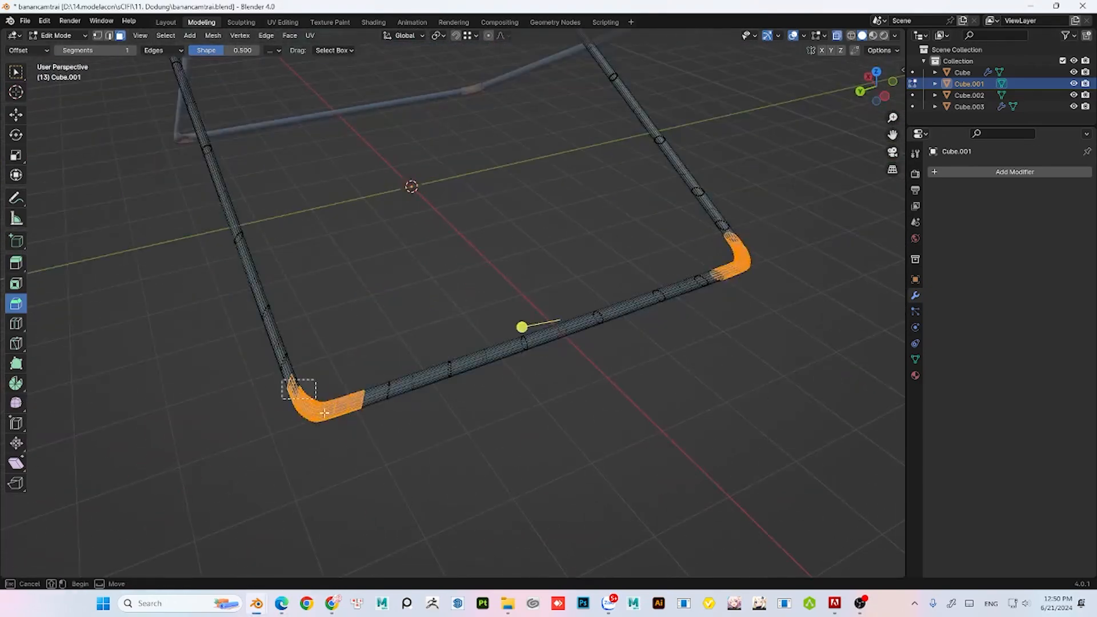
pyautogui.moveTo(319, 392); pyautogui.dragTo(554, 361, button='middle')
pyautogui.scroll(3, 554, 360)
pyautogui.keyDown('shift'); pyautogui.moveTo(193, 310); pyautogui.dragTo(153, 356); pyautogui.keyUp('shift')
# - Duplicate the selected corner faces in place and separate them into their own object
pyautogui.hotkey('shift', 'd')
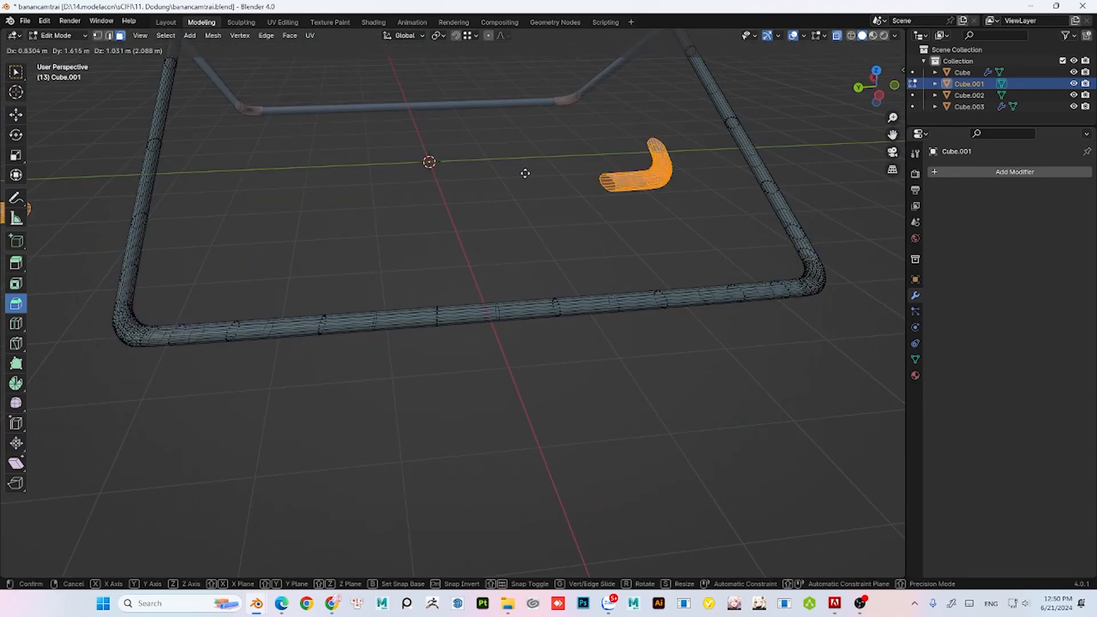
pyautogui.rightClick(520, 174)
pyautogui.press('p')
pyautogui.click(517, 174)
pyautogui.press('Tab')
# - Add a Solidify modifier to the new corner caps and adjust its thickness to make them thicker than the tube
pyautogui.click(184, 336)
pyautogui.click(967, 173)
pyautogui.moveTo(965, 176)
pyautogui.click(846, 313)
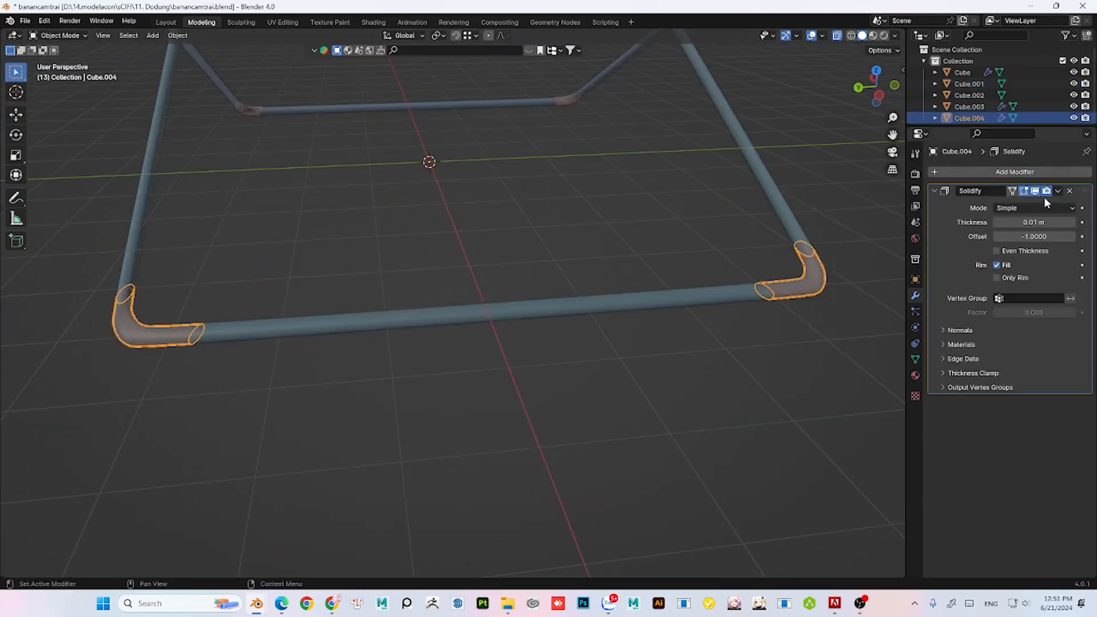
pyautogui.moveTo(1034, 223); pyautogui.dragTo(1037, 222)
pyautogui.press('Tab')
pyautogui.press('Tab')
# - Select every table part and convert them all to mesh to apply their modifiers
pyautogui.scroll(-5, 690, 164)
pyautogui.hotkey('alt', 'z')
pyautogui.click(661, 402)
pyautogui.moveTo(662, 402); pyautogui.dragTo(557, 392, button='middle')
pyautogui.press('a')
pyautogui.hotkey('ctrl', 'a')
pyautogui.click(577, 351)
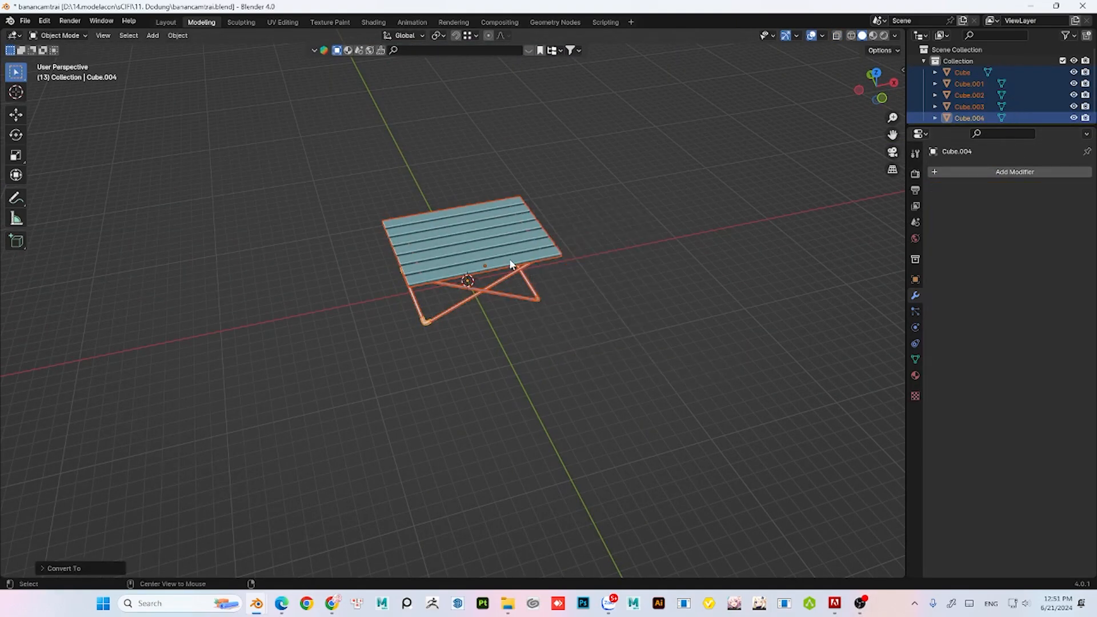
# - Unwrap all table parts together with Smart UV Project
pyautogui.moveTo(432, 240); pyautogui.dragTo(394, 200, button='middle')
pyautogui.press('Tab')
pyautogui.scroll(4, 448, 267)
pyautogui.press('u')
pyautogui.click(428, 255)
pyautogui.click(424, 360)
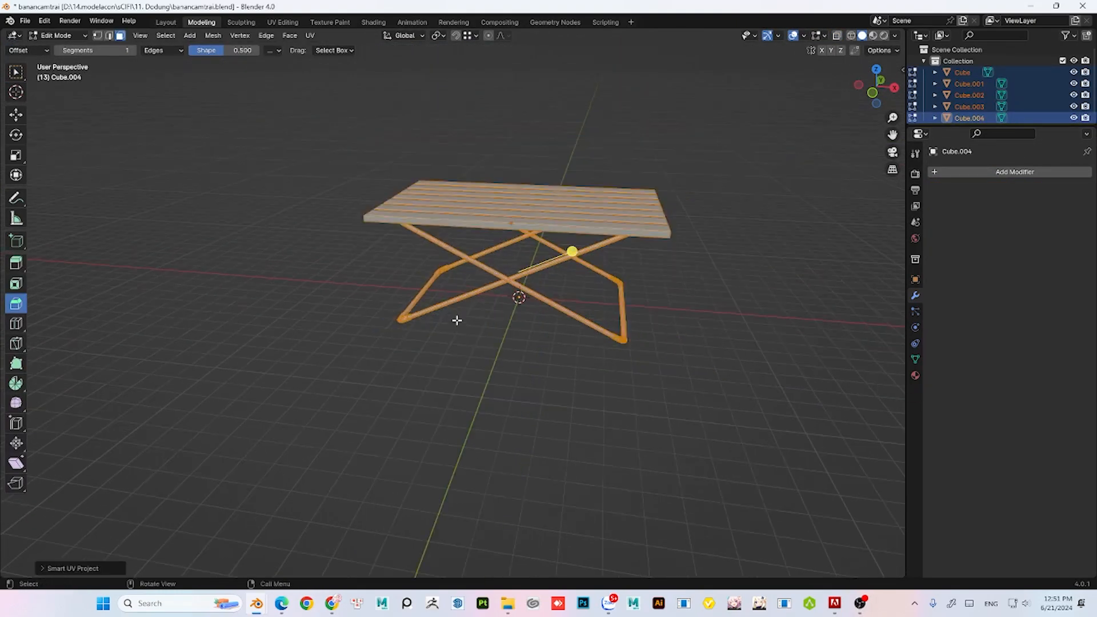
# - Check the table's UV layout in the UV Editing workspace, then return to Modeling and save the file
pyautogui.press('Tab')
pyautogui.moveTo(327, 115); pyautogui.dragTo(365, 145)
pyautogui.click(274, 21)
pyautogui.press('Tab')
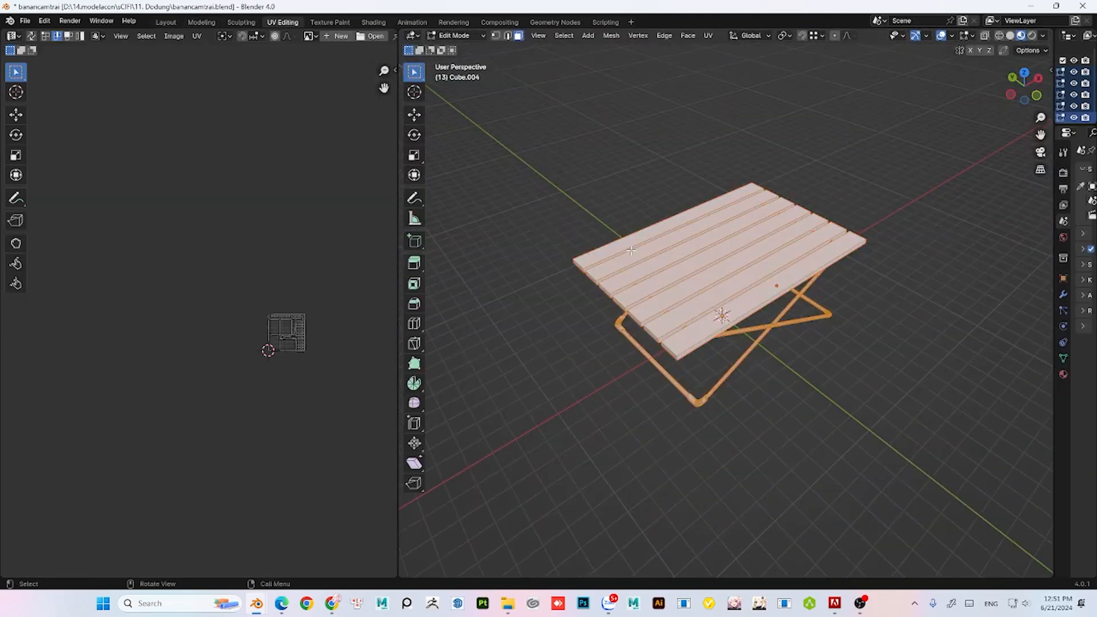
pyautogui.scroll(4, 191, 316)
pyautogui.press('Tab')
pyautogui.scroll(-2, 869, 335)
pyautogui.click(869, 335)
pyautogui.moveTo(869, 335); pyautogui.dragTo(831, 317, button='middle')
pyautogui.click(201, 22)
pyautogui.hotkey('ctrl', 's')
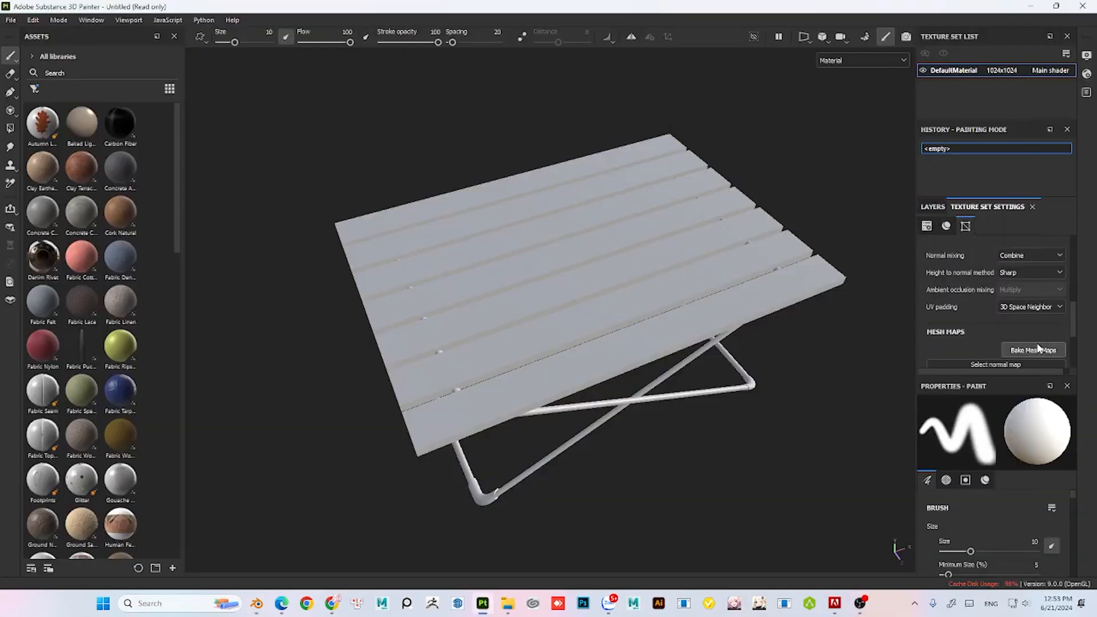
# - Bake the table's mesh maps in Substance 3D Painter
pyautogui.click(967, 350)
pyautogui.click(694, 546)
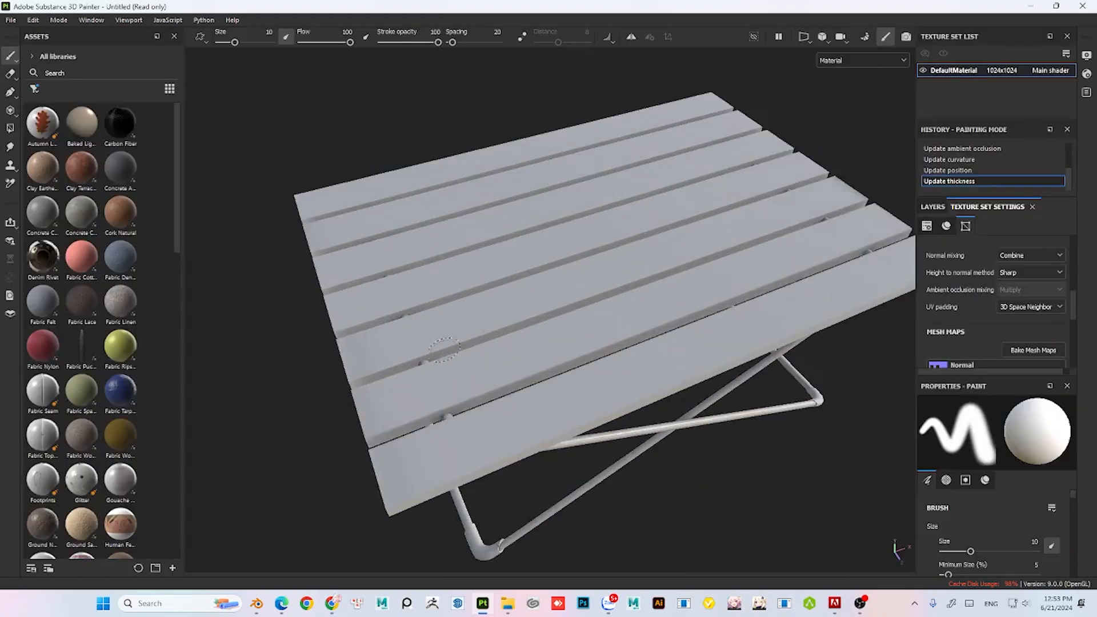
# - Try the Plastic Grip material on the table and undo it
pyautogui.keyDown('alt'); pyautogui.moveTo(445, 350); pyautogui.dragTo(400, 240); pyautogui.keyUp('alt')
pyautogui.scroll(-10, 121, 240)
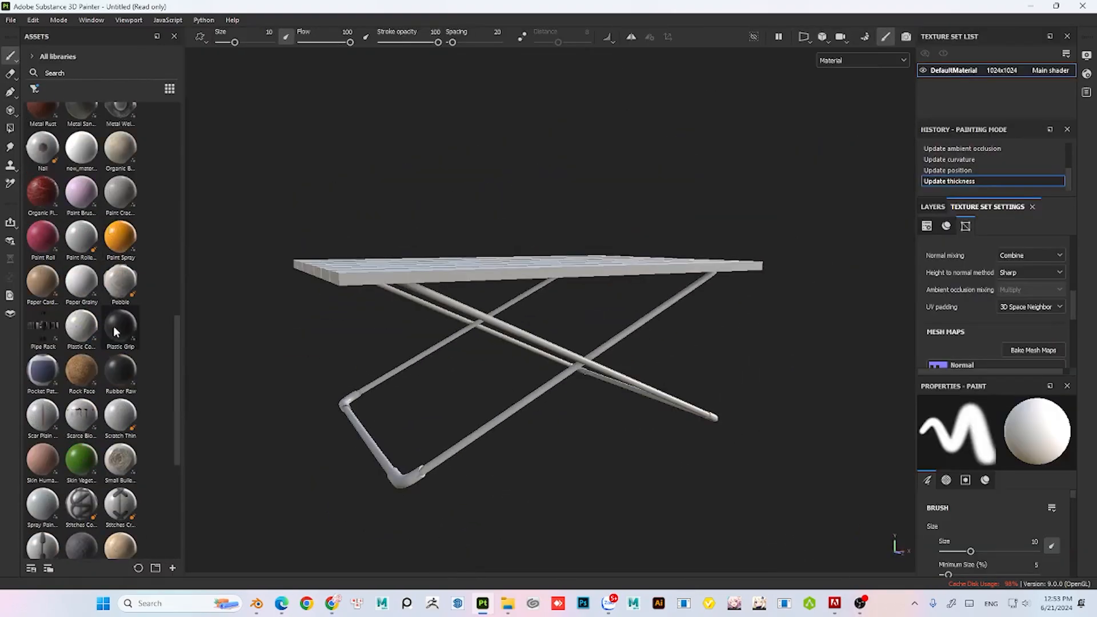
pyautogui.moveTo(121, 327); pyautogui.dragTo(501, 326)
pyautogui.scroll(-3, 497, 320)
pyautogui.hotkey('ctrl', 'z')
# - Apply the Plastic Glossy Scuffed smart material to the whole table
pyautogui.click(67, 150)
pyautogui.click(81, 237)
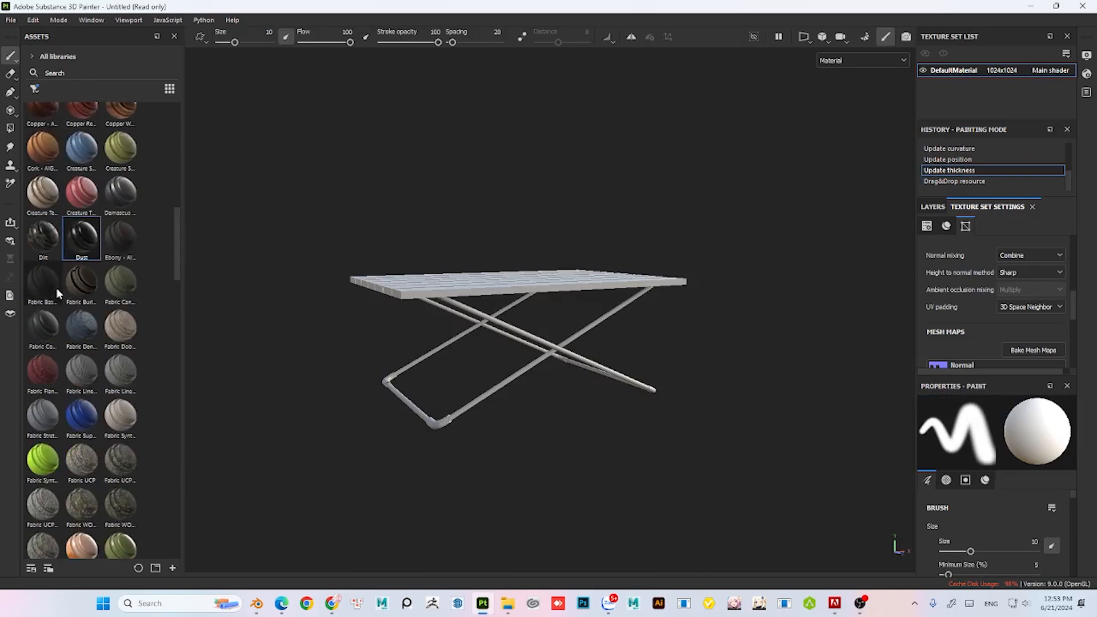
pyautogui.scroll(-5, 53, 257)
pyautogui.scroll(-5, 47, 223)
pyautogui.click(43, 198)
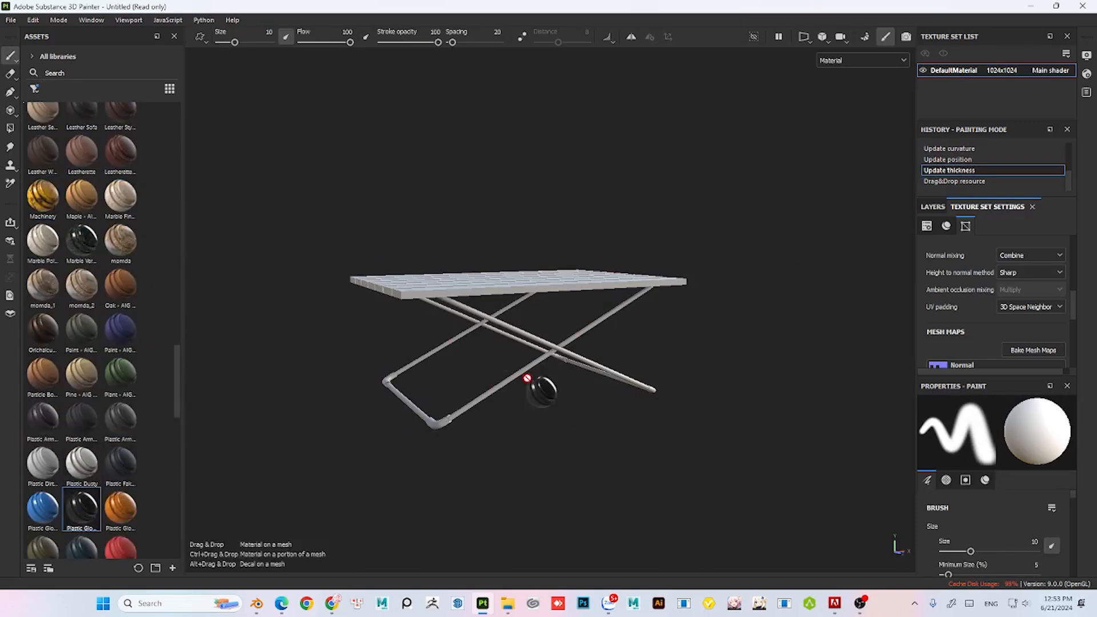
pyautogui.moveTo(527, 378); pyautogui.dragTo(518, 371)
pyautogui.keyDown('alt'); pyautogui.moveTo(517, 372); pyautogui.dragTo(512, 345); pyautogui.keyUp('alt')
pyautogui.scroll(4, 512, 345)
pyautogui.keyDown('alt'); pyautogui.moveTo(397, 368); pyautogui.dragTo(605, 292); pyautogui.keyUp('alt')
pyautogui.scroll(-4, 512, 223)
# - Add the blue anodized aluminium smart material above the plastic layer and give it a black mask
pyautogui.click(933, 207)
pyautogui.scroll(15, 93, 202)
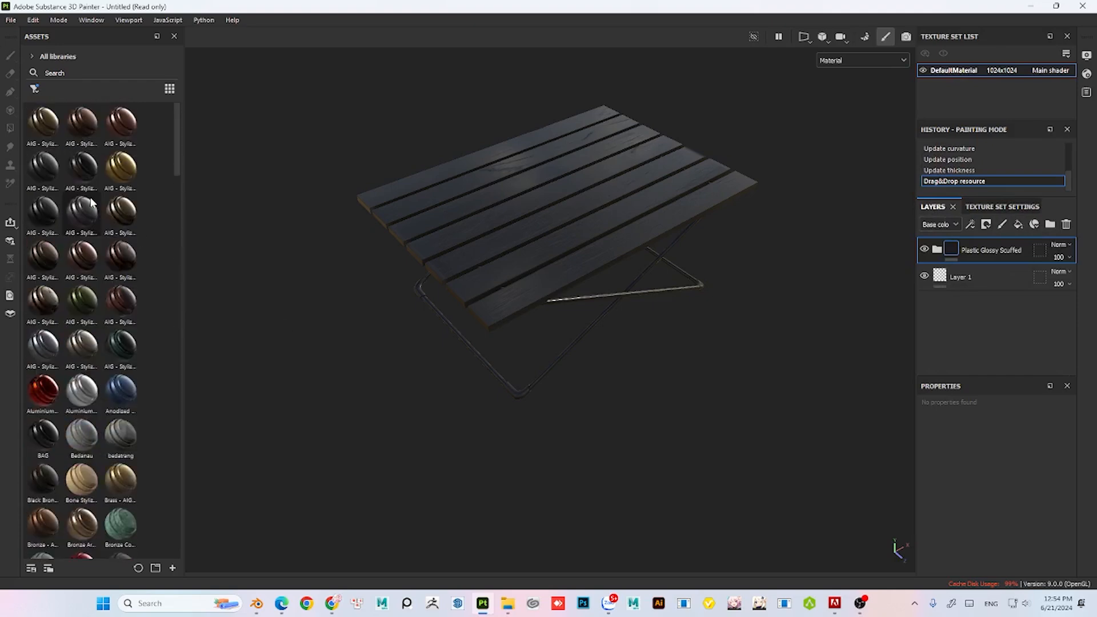
pyautogui.moveTo(121, 392); pyautogui.dragTo(492, 286)
pyautogui.rightClick(937, 249)
pyautogui.click(965, 22)
pyautogui.keyDown('alt'); pyautogui.moveTo(737, 165); pyautogui.dragTo(702, 183); pyautogui.keyUp('alt')
pyautogui.scroll(4, 703, 183)
# - Reveal the blue anodized aluminium on all the tabletop slats by polygon-filling their meshes in the mask
pyautogui.click(10, 128)
pyautogui.click(462, 298)
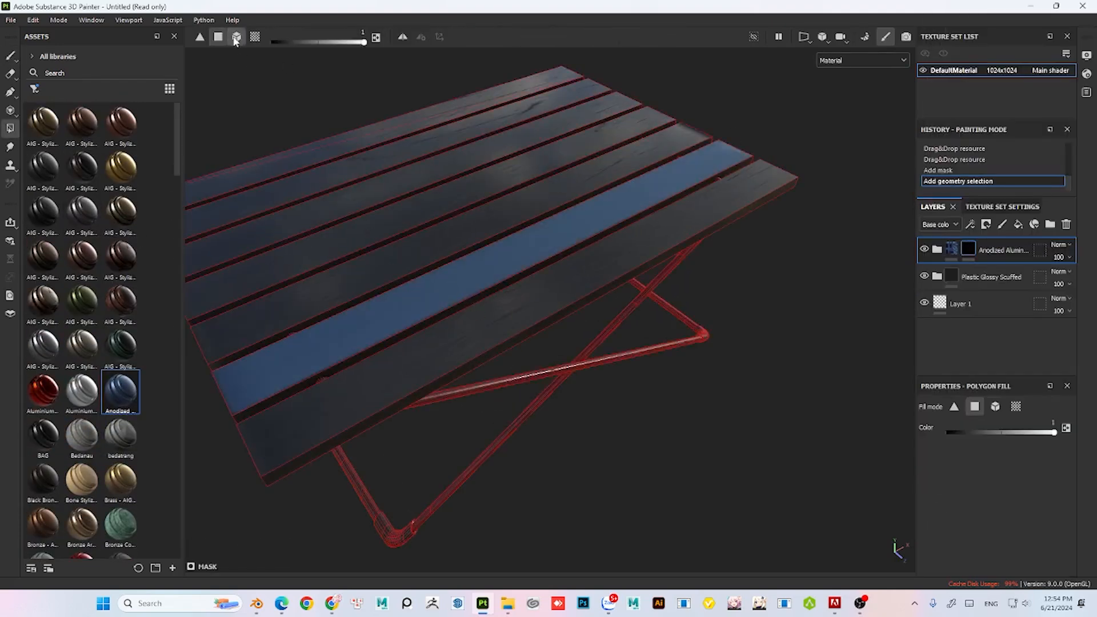
pyautogui.click(236, 38)
pyautogui.click(412, 123)
pyautogui.click(434, 140)
pyautogui.click(457, 160)
pyautogui.click(477, 186)
pyautogui.click(489, 217)
pyautogui.click(503, 314)
pyautogui.click(10, 56)
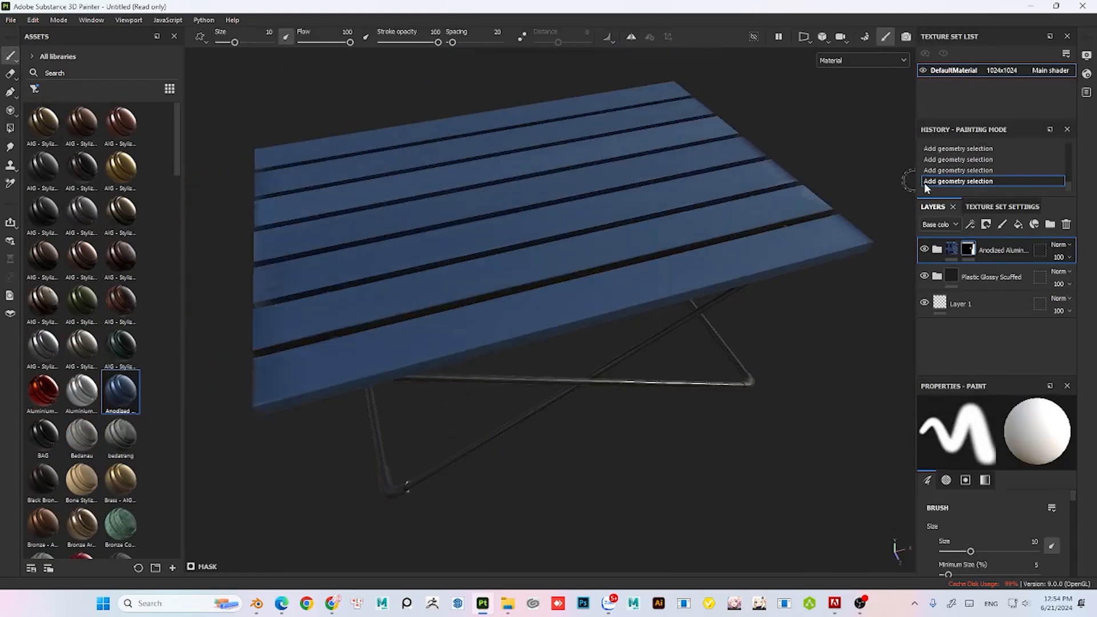
# - Add a fill layer with a black mask above the anodized aluminium and list the alphas in the asset library
pyautogui.rightClick(981, 254)
pyautogui.click(966, 22)
pyautogui.click(35, 89)
pyautogui.click(58, 175)
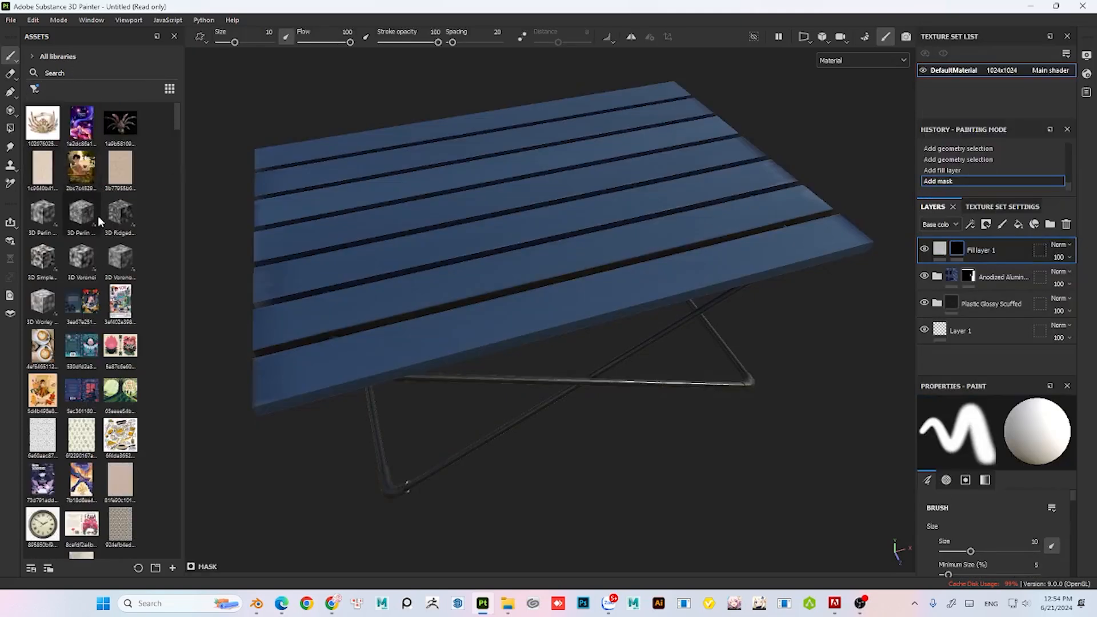
pyautogui.scroll(-3, 74, 228)
pyautogui.click(35, 89)
pyautogui.click(65, 162)
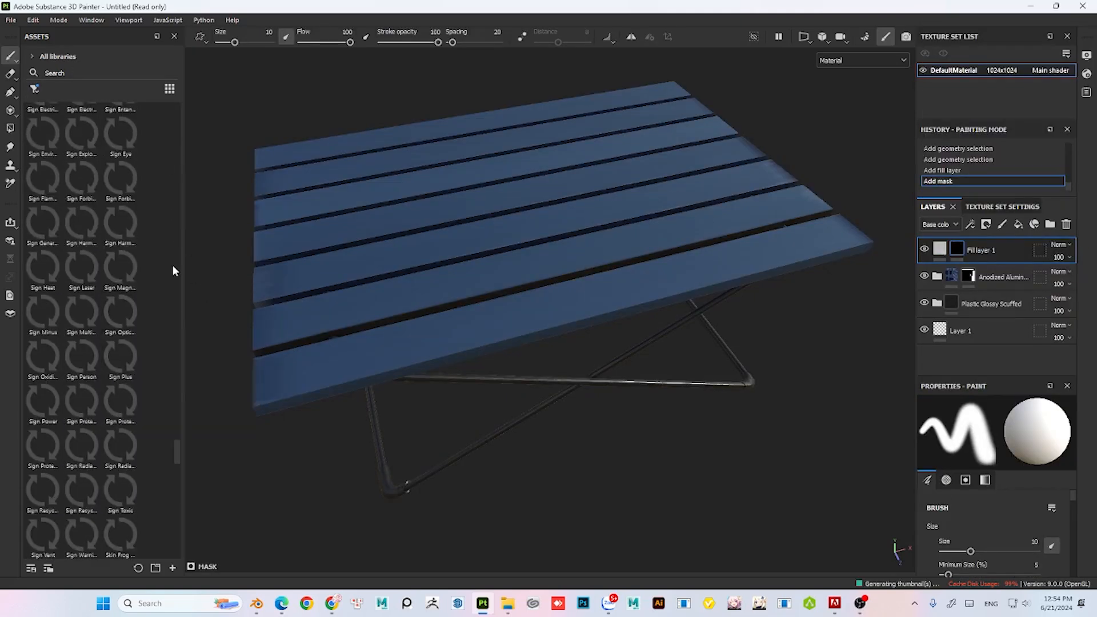
pyautogui.scroll(5, 173, 267)
# - Try stamping the Sign Caution alpha on the front slat at brush size 24.58 and undo it
pyautogui.keyDown('alt'); pyautogui.keyDown('shift'); pyautogui.moveTo(828, 95); pyautogui.dragTo(830, 324); pyautogui.keyUp('shift'); pyautogui.keyUp('alt')
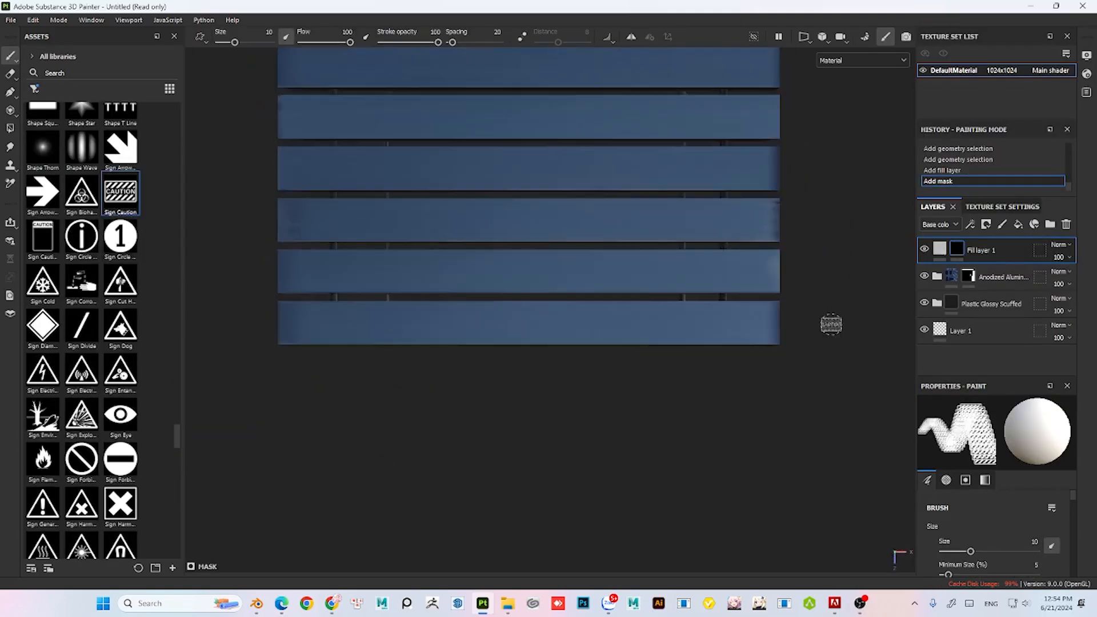
pyautogui.keyDown('alt'); pyautogui.moveTo(830, 323); pyautogui.dragTo(901, 372, button='right'); pyautogui.keyUp('alt')
pyautogui.keyDown('alt'); pyautogui.moveTo(902, 372); pyautogui.dragTo(754, 313, button='middle'); pyautogui.keyUp('alt')
pyautogui.keyDown('ctrl'); pyautogui.moveTo(570, 367); pyautogui.dragTo(592, 371, button='right'); pyautogui.keyUp('ctrl')
pyautogui.click(593, 373)
pyautogui.keyDown('alt'); pyautogui.moveTo(804, 329); pyautogui.dragTo(760, 321, button='right'); pyautogui.keyUp('alt')
pyautogui.hotkey('ctrl', 'z')
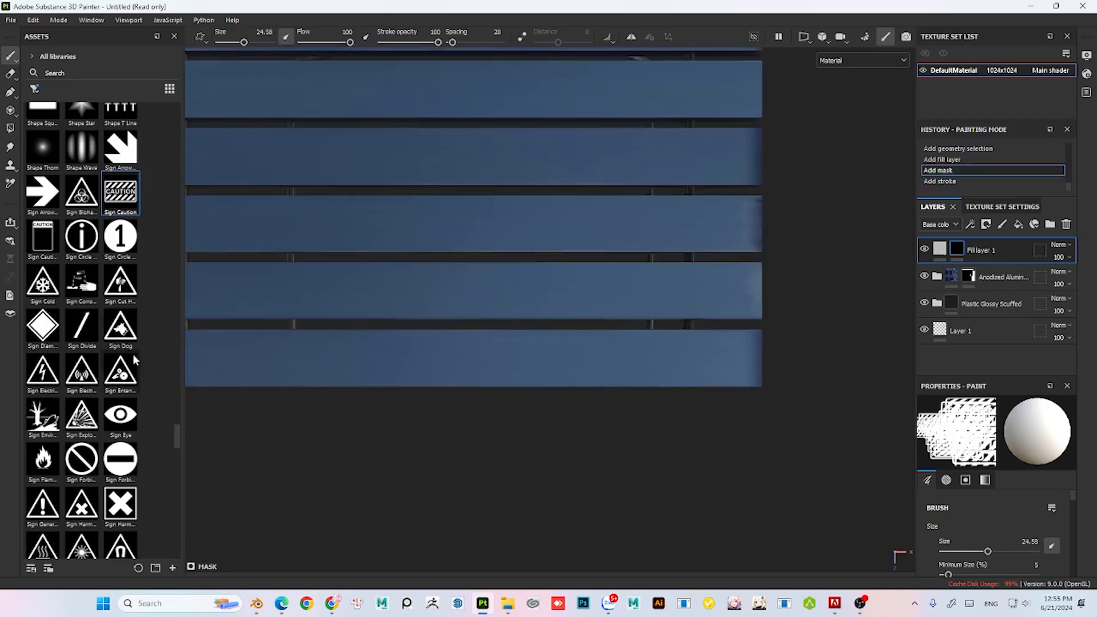
# - Try another alpha from the library as a stamp on the front slat and undo it
pyautogui.scroll(-8, 94, 389)
pyautogui.click(83, 394)
pyautogui.click(640, 368)
pyautogui.hotkey('ctrl', 'z')
pyautogui.scroll(-8, 96, 391)
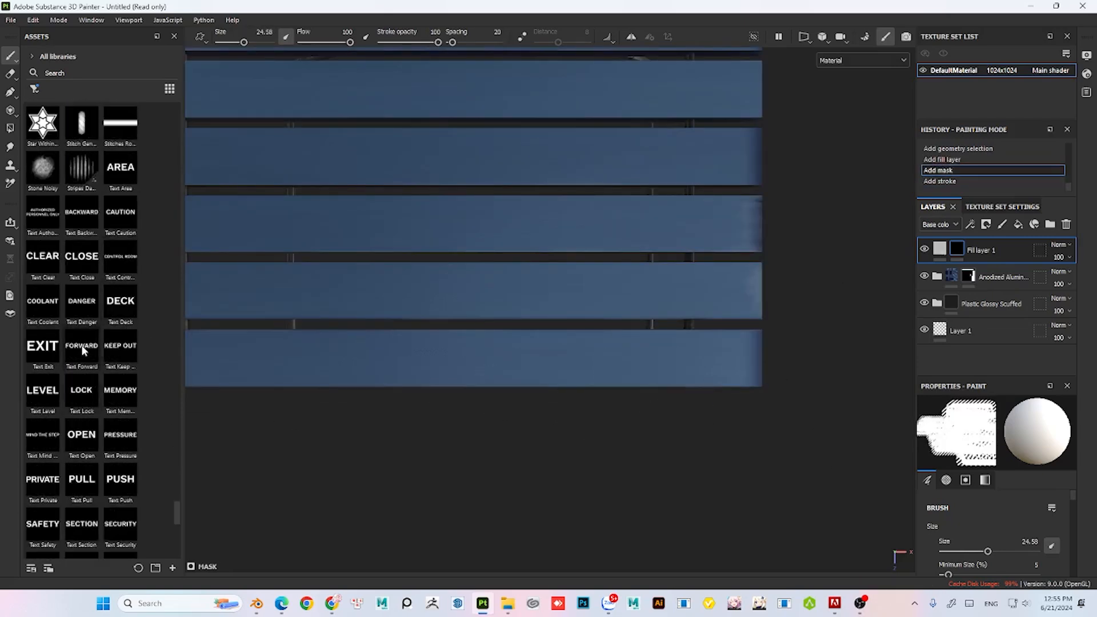
# - Try stamping the Triangle Row alpha on the front slat in the fill layer's mask and undo the extra stamps
pyautogui.click(82, 347)
pyautogui.scroll(-6, 86, 354)
pyautogui.click(82, 366)
pyautogui.click(43, 319)
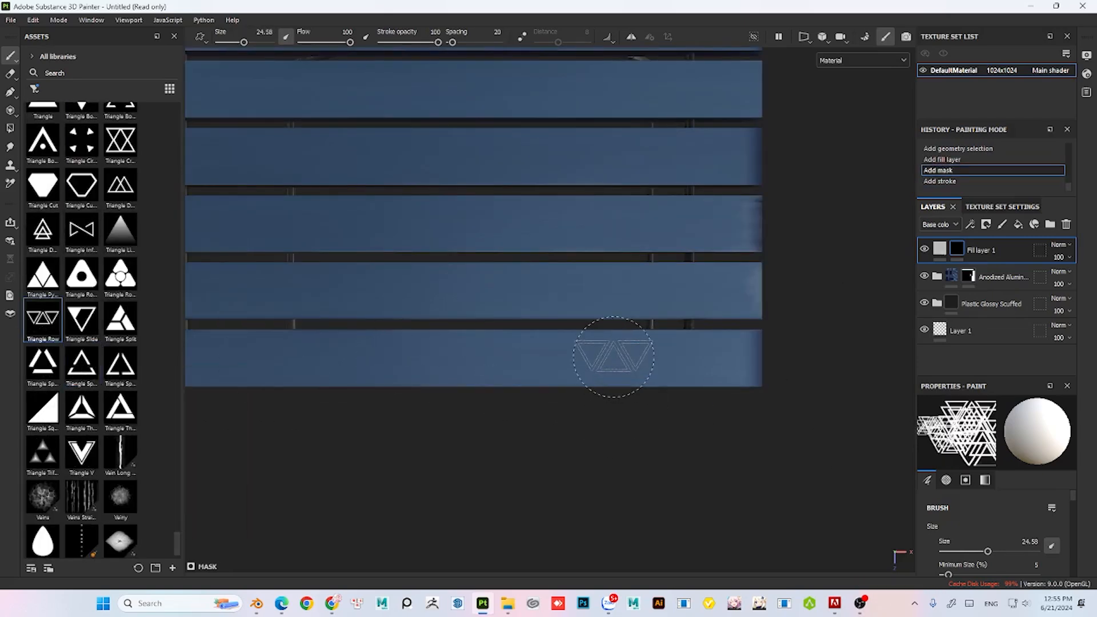
pyautogui.click(614, 357)
pyautogui.tripleClick(613, 357)
pyautogui.moveTo(663, 353)
pyautogui.keyDown('alt'); pyautogui.mouseDown(button='right')
pyautogui.moveTo(774, 198)
pyautogui.moveTo(882, 230)
pyautogui.mouseUp(button='right'); pyautogui.keyUp('alt')
pyautogui.hotkey('ctrl', 'z')
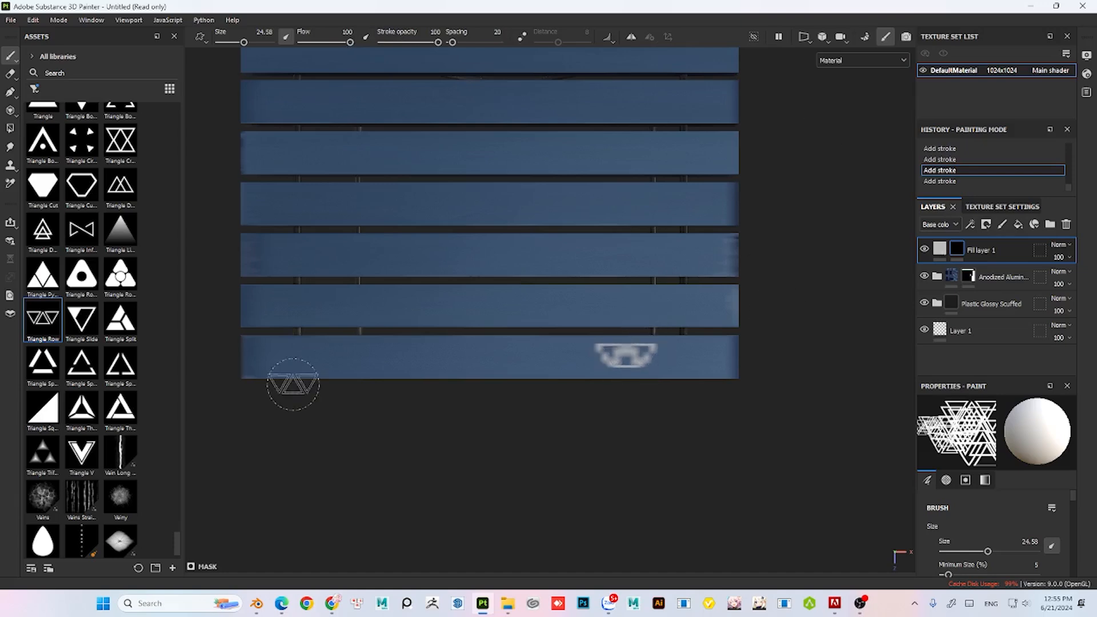
pyautogui.hotkey('ctrl', 'z')
# - Show the 3D model and its 2D UV layout side by side
pyautogui.click(859, 60)
pyautogui.click(808, 132)
pyautogui.press('F1')
pyautogui.keyDown('alt'); pyautogui.moveTo(846, 409); pyautogui.dragTo(778, 389, button='middle'); pyautogui.keyUp('alt')
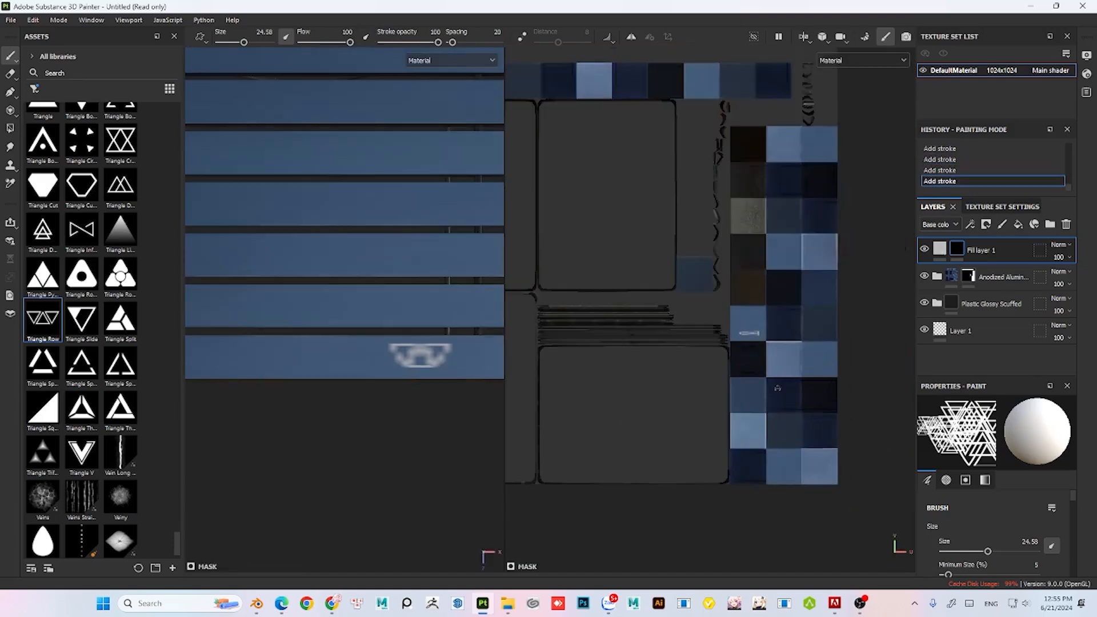
# - Try stamping the Triangle Row alpha on the slat's island in the UV layout and undo the stamps
pyautogui.keyDown('alt'); pyautogui.moveTo(747, 336); pyautogui.dragTo(823, 329, button='right'); pyautogui.keyUp('alt')
pyautogui.click(771, 312)
pyautogui.click(772, 357)
pyautogui.click(774, 287)
pyautogui.hotkey('ctrl', 'z')
pyautogui.hotkey('ctrl', 'z')
pyautogui.hotkey('ctrl', 'z')
# - Clear the painted mask of the fill layer
pyautogui.rightClick(956, 249)
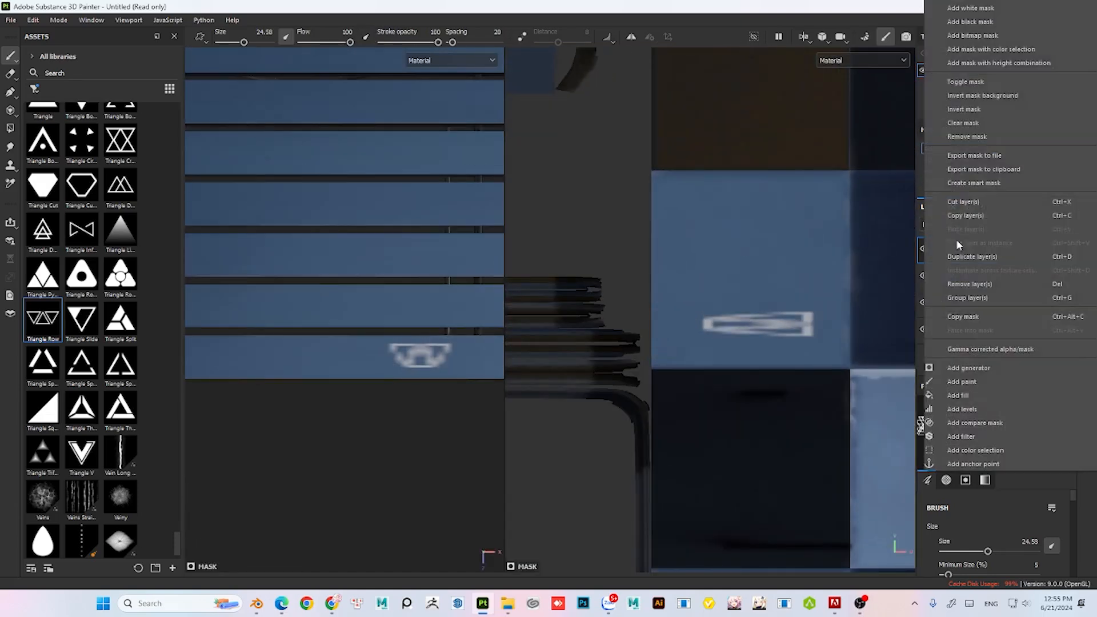
pyautogui.click(965, 115)
pyautogui.scroll(-3, 741, 223)
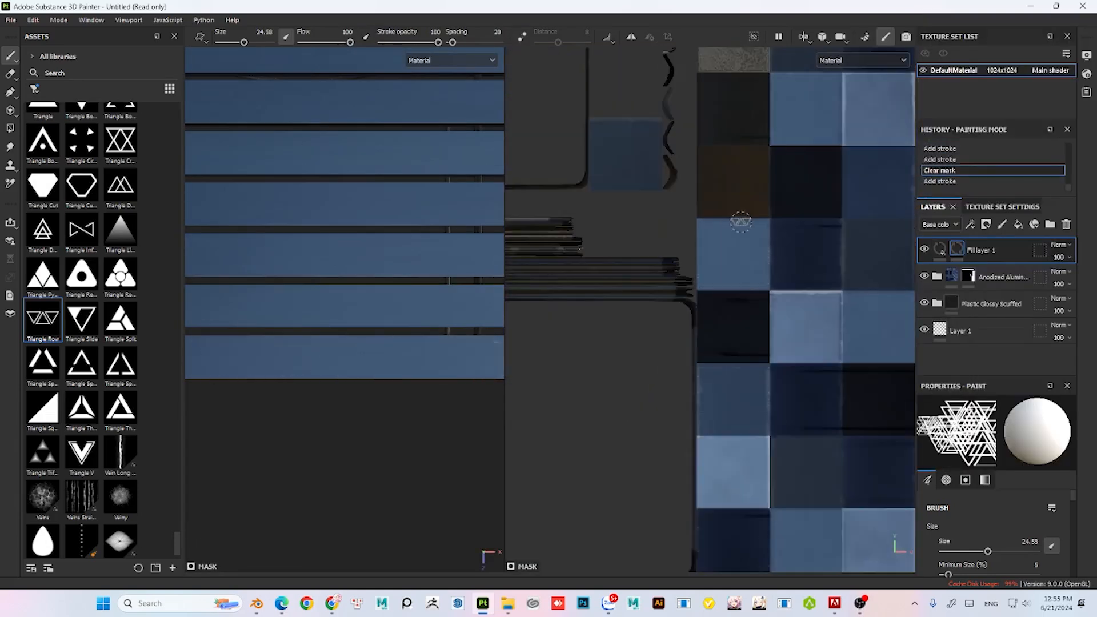
# - Try stamping the Triangle Row alpha on the slat's UV island, also rotated 90 degrees, and undo each stamp
pyautogui.click(728, 254)
pyautogui.moveTo(727, 265)
pyautogui.keyDown('ctrl'); pyautogui.mouseDown(button='right')
pyautogui.moveTo(754, 266)
pyautogui.moveTo(703, 232)
pyautogui.mouseUp(button='right'); pyautogui.keyUp('ctrl')
pyautogui.scroll(-4, 344, 309)
pyautogui.scroll(2, 736, 275)
pyautogui.hotkey('ctrl', 'z')
pyautogui.hotkey('ctrl', 'z')
pyautogui.click(717, 232)
pyautogui.hotkey('ctrl', 'z')
pyautogui.click(715, 235)
pyautogui.hotkey('ctrl', 'z')
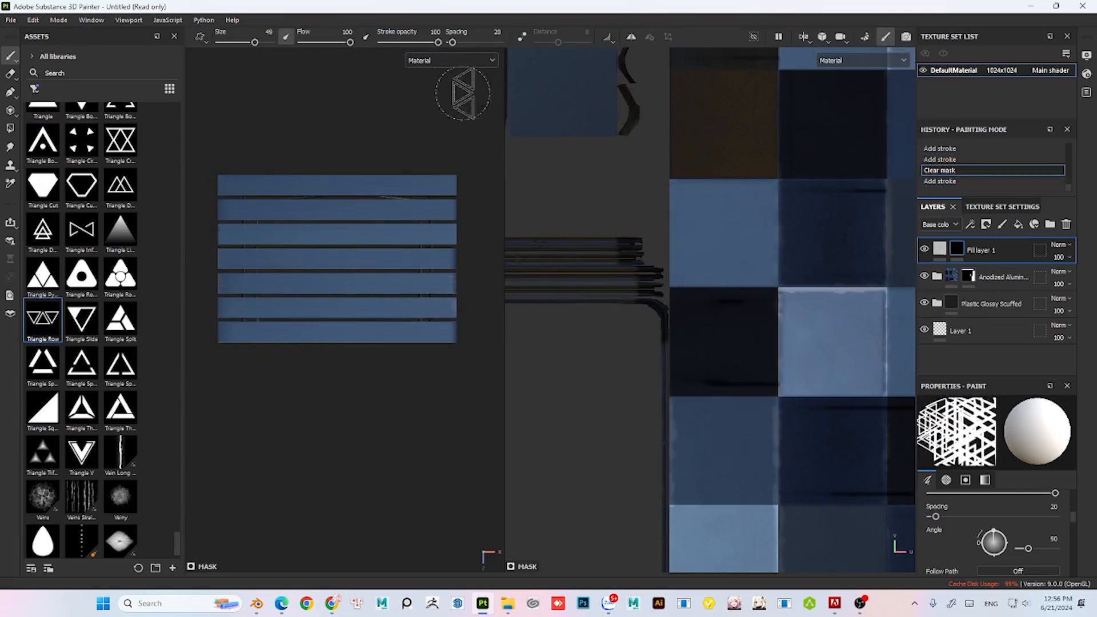
# - Remove the stamp fill layer, then try a Stain Mop stroke on the anodized aluminium's mask and undo it
pyautogui.moveTo(505, 105); pyautogui.dragTo(774, 127)
pyautogui.press('Delete')
pyautogui.scroll(3, 374, 235)
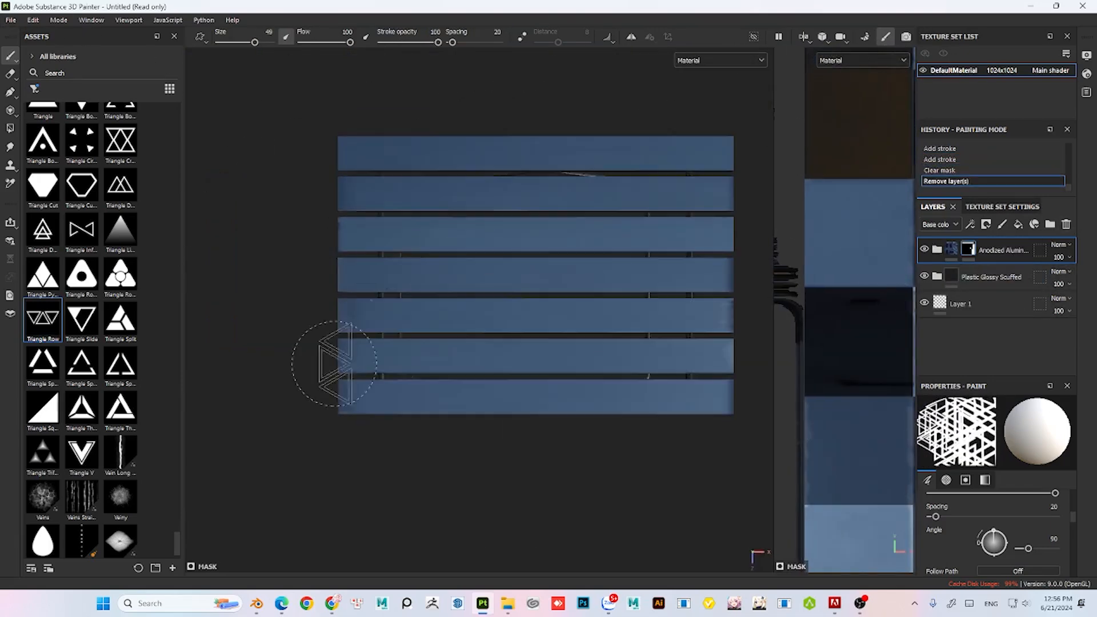
pyautogui.keyDown('alt'); pyautogui.moveTo(337, 362); pyautogui.dragTo(434, 240); pyautogui.keyUp('alt')
pyautogui.hotkey('ctrl', 'z')
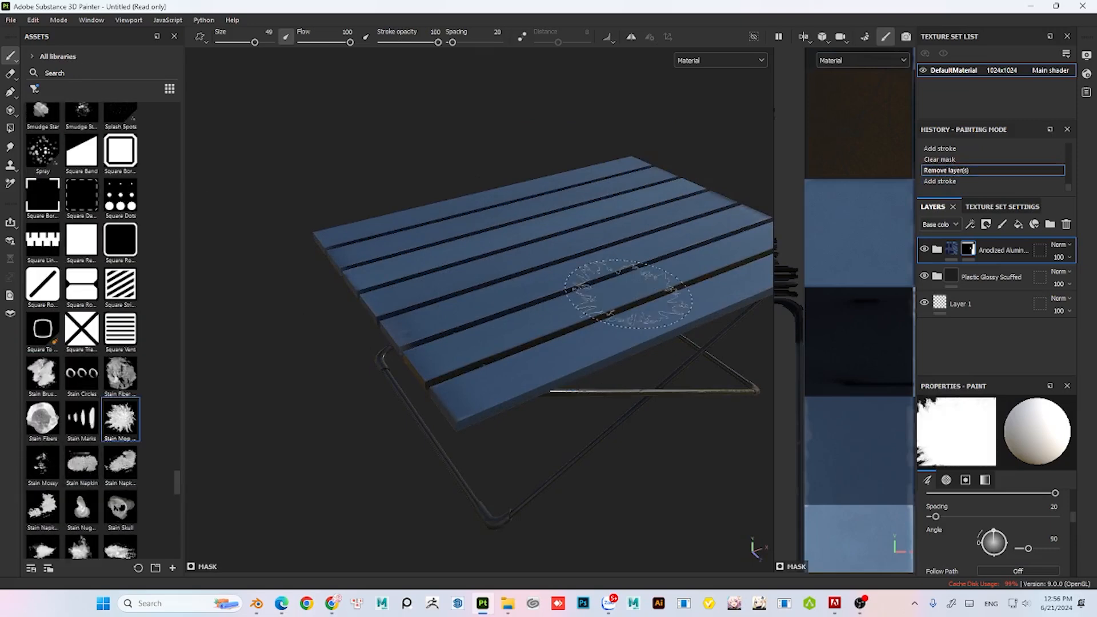
# - Add a paint layer on top of the stack and pick a light blue as the paint's base color
pyautogui.click(1003, 226)
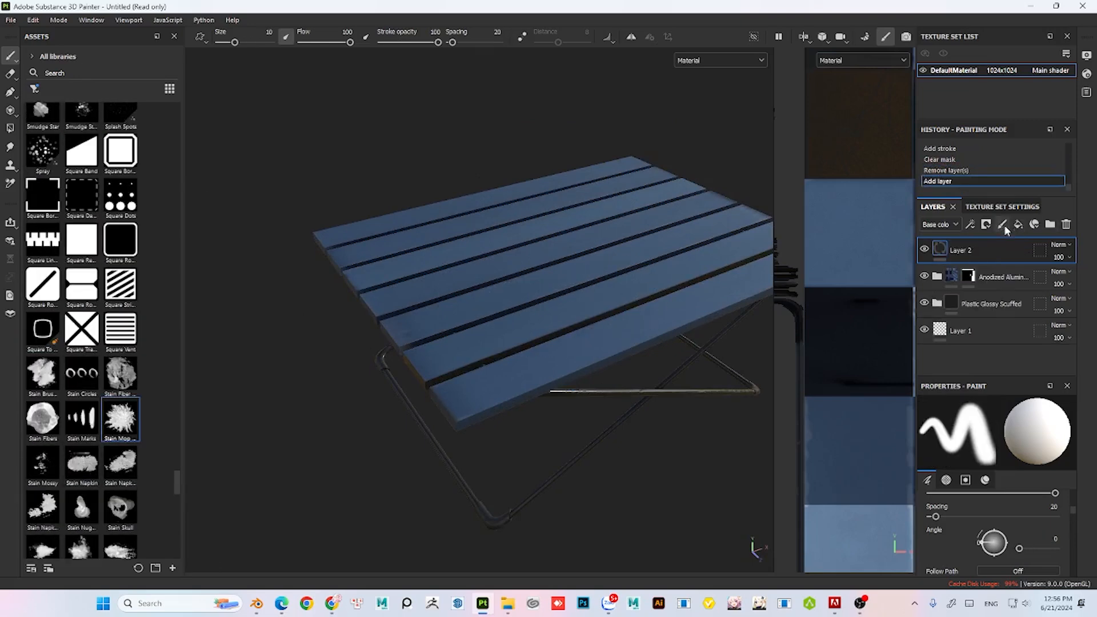
pyautogui.click(872, 436)
pyautogui.click(667, 347)
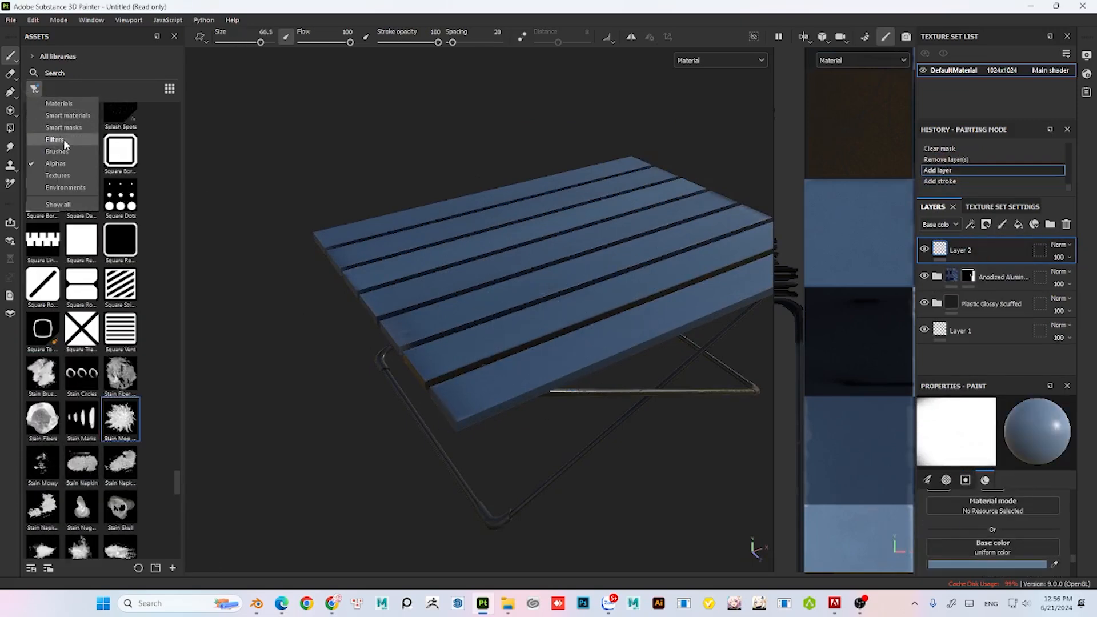
# - Paint broad light blue strokes across the slats with the Stain Mop alpha at brush size 66.5
pyautogui.click(58, 204)
pyautogui.click(34, 89)
pyautogui.click(56, 163)
pyautogui.moveTo(461, 400)
pyautogui.mouseDown()
pyautogui.moveTo(594, 360)
pyautogui.moveTo(522, 205)
pyautogui.mouseUp()
pyautogui.moveTo(548, 245); pyautogui.dragTo(703, 303)
# - Cover the rest of the tabletop with light blue using a Wet Soft brush enlarged to size 87.5
pyautogui.click(66, 152)
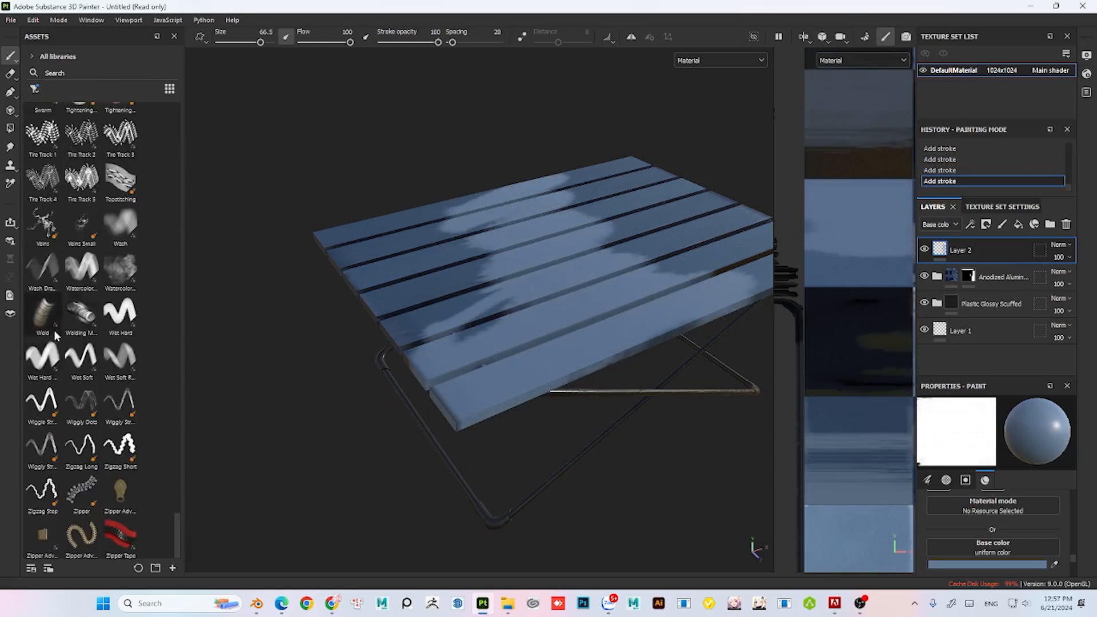
pyautogui.click(120, 365)
pyautogui.keyDown('ctrl'); pyautogui.moveTo(489, 299); pyautogui.dragTo(528, 299, button='right'); pyautogui.keyUp('ctrl')
pyautogui.moveTo(489, 320)
pyautogui.mouseDown()
pyautogui.moveTo(491, 279)
pyautogui.moveTo(677, 325)
pyautogui.mouseUp()
pyautogui.moveTo(652, 248)
pyautogui.mouseDown()
pyautogui.moveTo(671, 312)
pyautogui.moveTo(483, 407)
pyautogui.mouseUp()
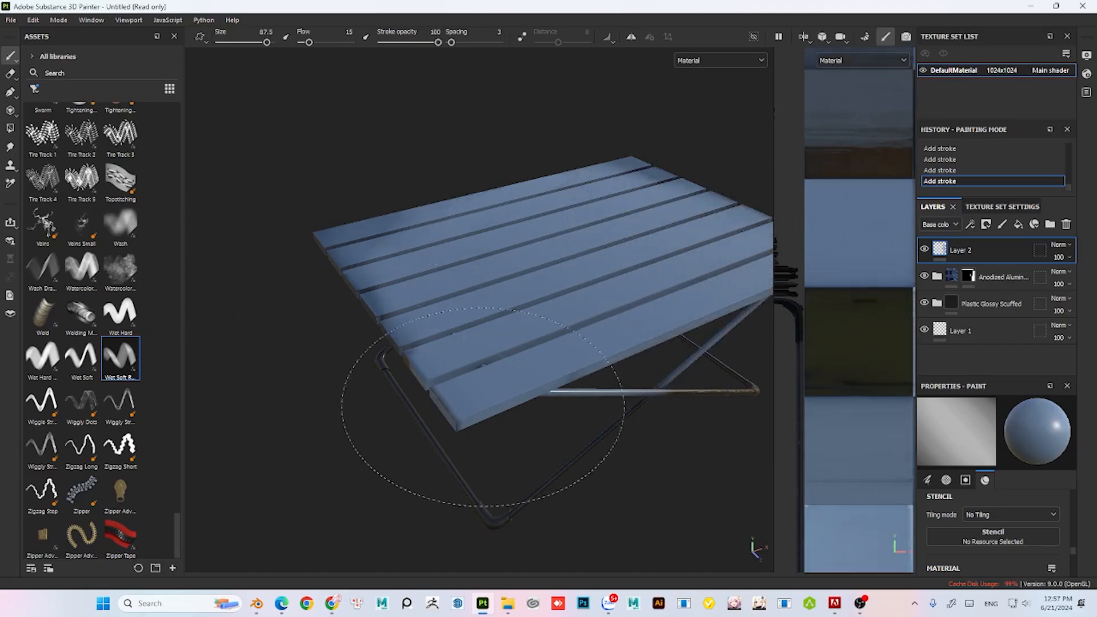
# - Partly erase the light blue tint from the slats using the Knife Paint brush as an eraser
pyautogui.press('e')
pyautogui.hotkey('ctrl', 'z')
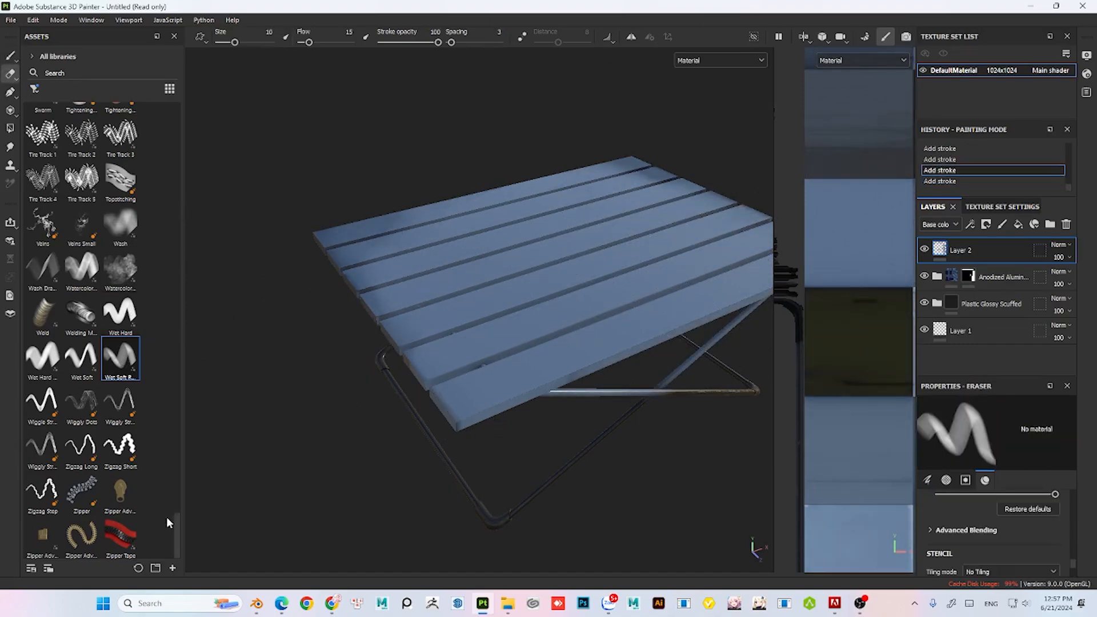
pyautogui.moveTo(176, 517)
pyautogui.mouseDown()
pyautogui.moveTo(177, 491)
pyautogui.moveTo(170, 526)
pyautogui.moveTo(175, 416)
pyautogui.moveTo(211, 284)
pyautogui.mouseUp()
pyautogui.click(96, 325)
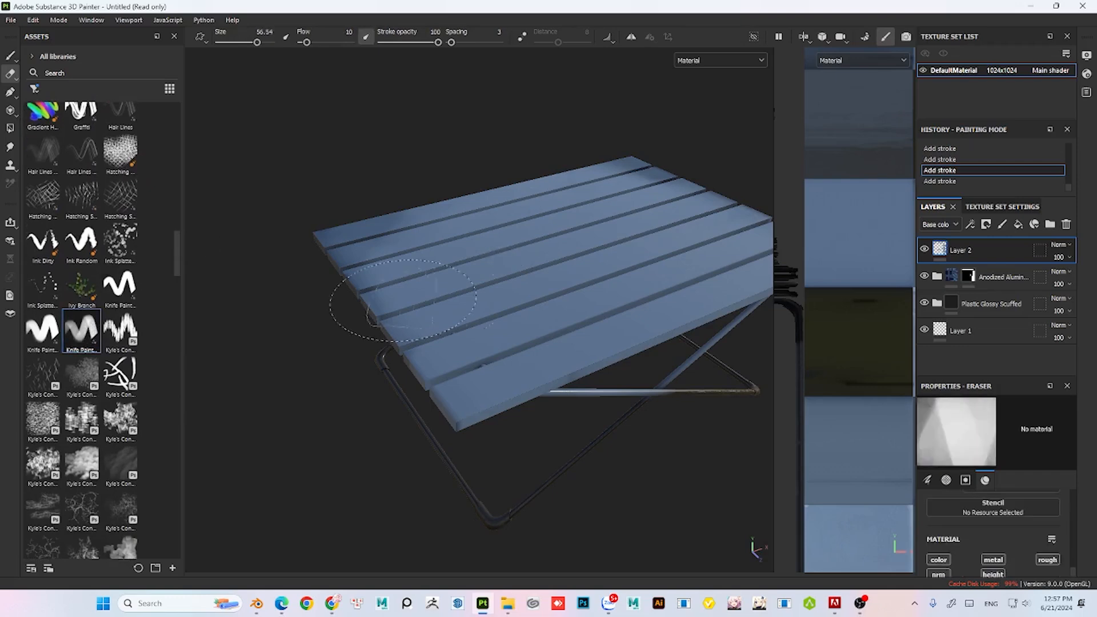
pyautogui.moveTo(711, 311)
pyautogui.mouseDown()
pyautogui.moveTo(443, 431)
pyautogui.moveTo(694, 328)
pyautogui.mouseUp()
pyautogui.scroll(-4, 644, 240)
pyautogui.keyDown('alt'); pyautogui.moveTo(589, 200); pyautogui.dragTo(525, 248); pyautogui.keyUp('alt')
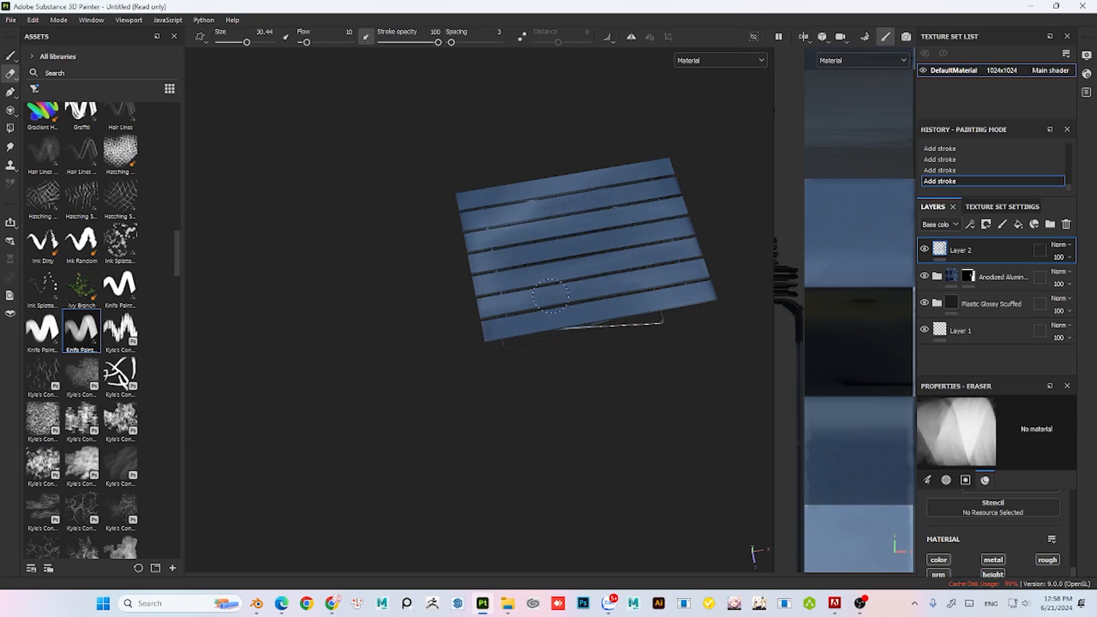
pyautogui.scroll(3, 417, 328)
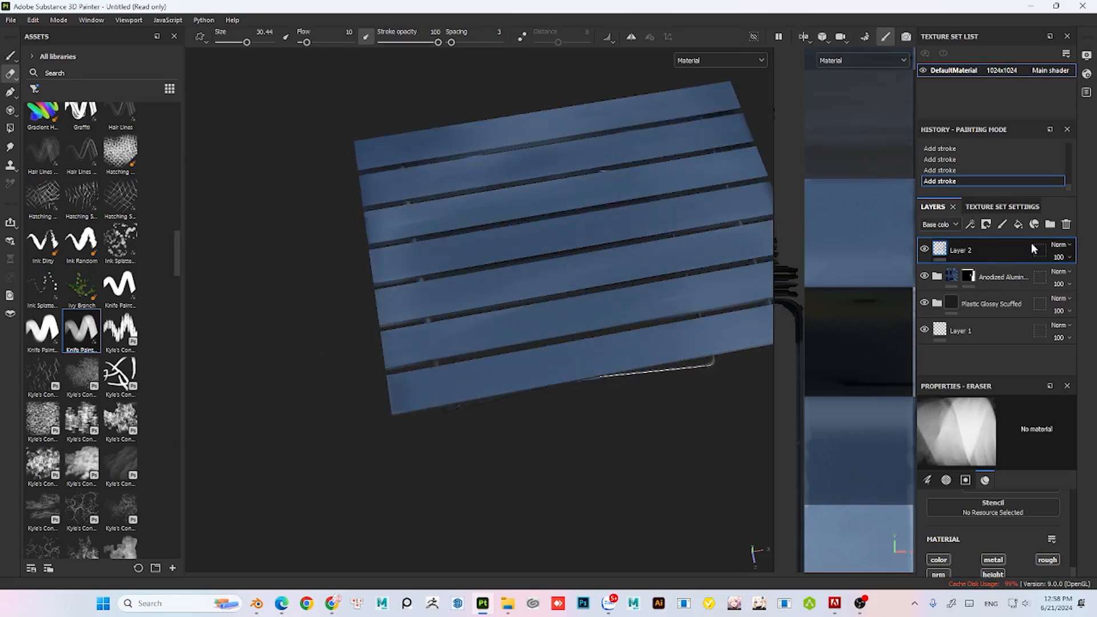
# - Set the blending mode of the light blue paint layer to Soft light
pyautogui.keyDown('alt'); pyautogui.moveTo(645, 297); pyautogui.dragTo(692, 283); pyautogui.keyUp('alt')
pyautogui.scroll(-3, 692, 283)
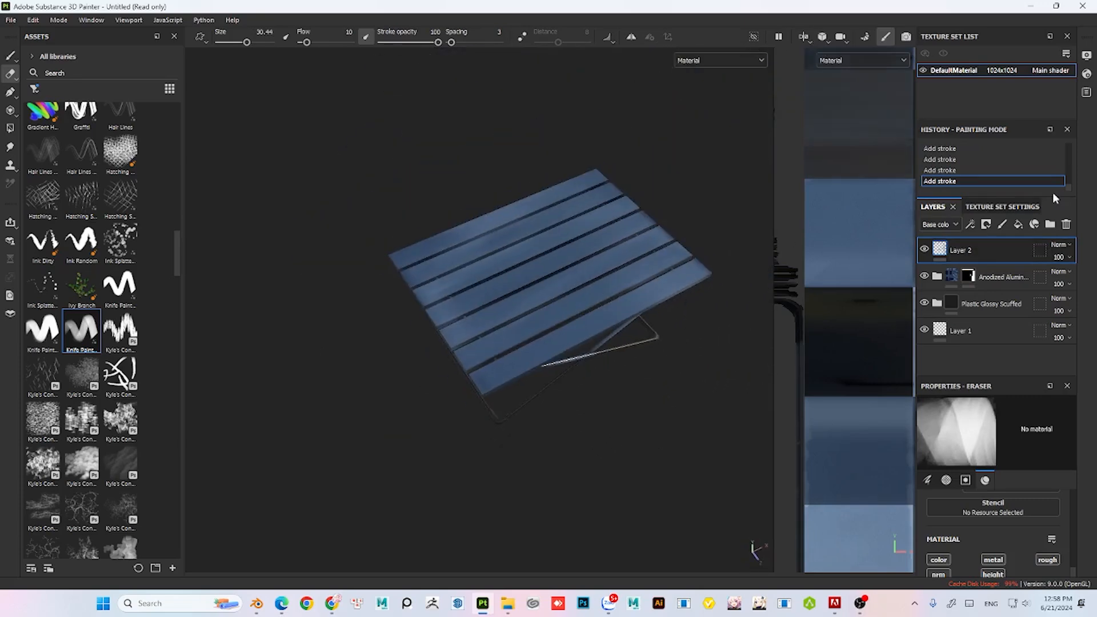
pyautogui.click(1067, 246)
pyautogui.click(1070, 249)
pyautogui.click(1057, 246)
pyautogui.click(1057, 252)
pyautogui.scroll(4, 563, 336)
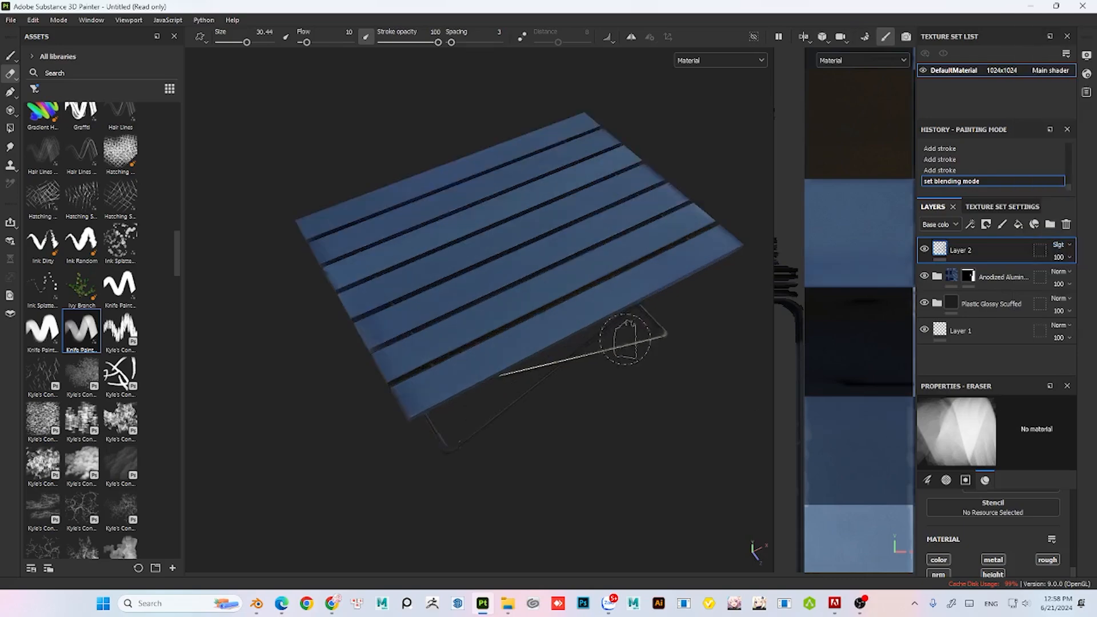
# - Switch to Blender and display the textured table in Material Preview shading
pyautogui.press('F12')
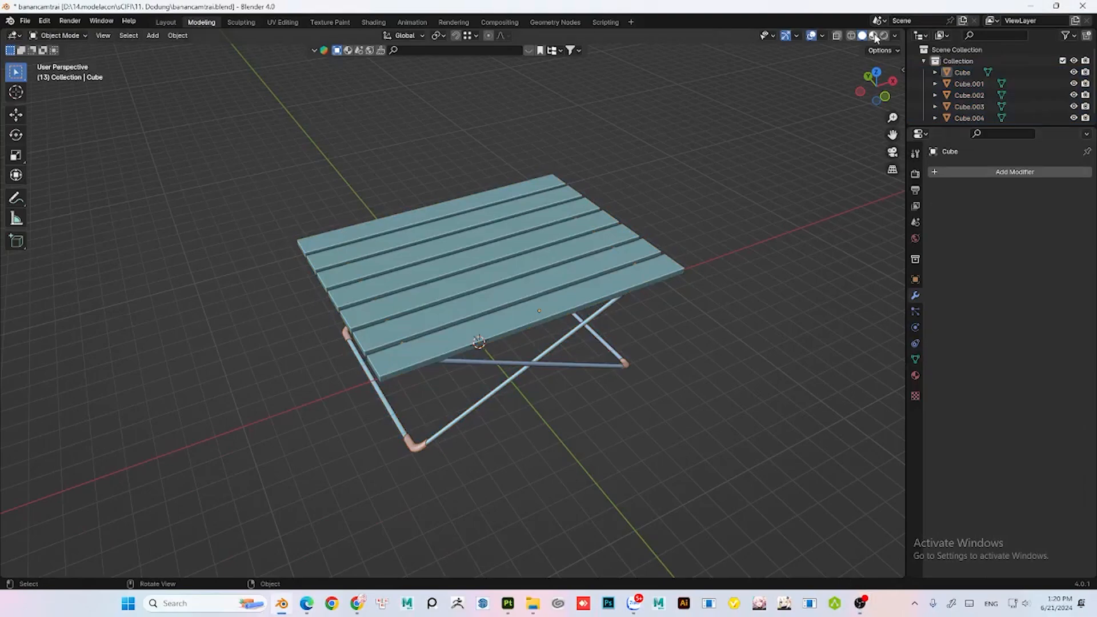
pyautogui.click(874, 36)
pyautogui.scroll(3, 457, 263)
pyautogui.keyDown('shift'); pyautogui.moveTo(425, 291); pyautogui.dragTo(537, 274, button='middle'); pyautogui.keyUp('shift')
pyautogui.scroll(-5, 537, 274)
# - Duplicate the whole table toward negative X and make the copy narrower along X
pyautogui.moveTo(244, 75); pyautogui.dragTo(806, 472)
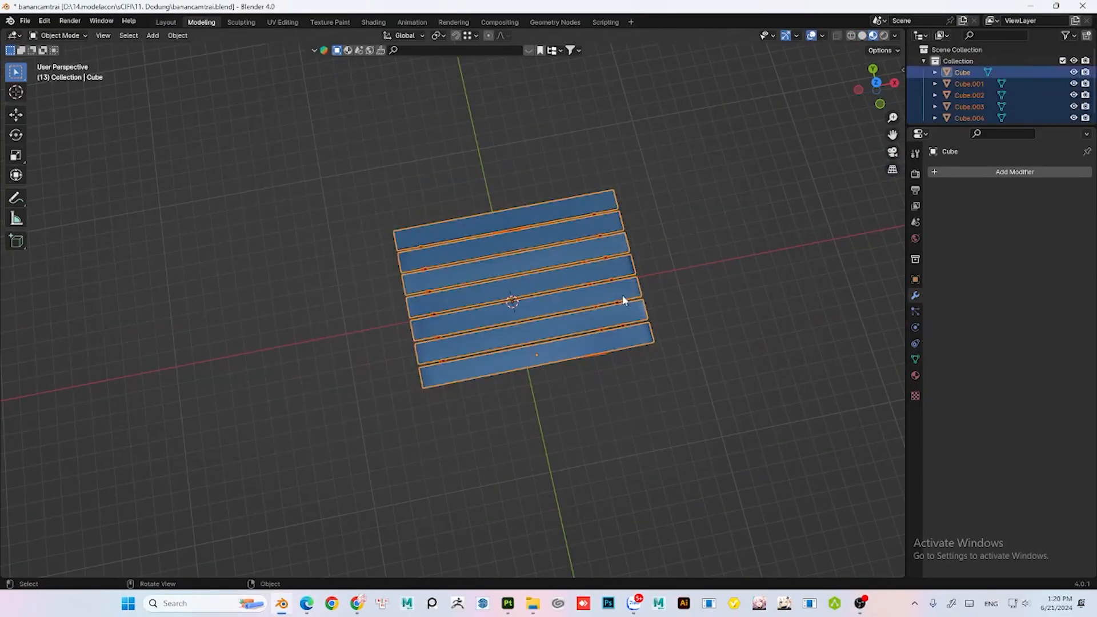
pyautogui.hotkey('shift', 'd')
pyautogui.press('x')
pyautogui.click(344, 306)
pyautogui.press('s')
pyautogui.press('x')
pyautogui.click(489, 251)
# - Duplicate the middle table toward positive X and place the copy beside it
pyautogui.moveTo(492, 257); pyautogui.dragTo(480, 200, button='middle')
pyautogui.moveTo(378, 200); pyautogui.dragTo(637, 477)
pyautogui.hotkey('shift', 'd')
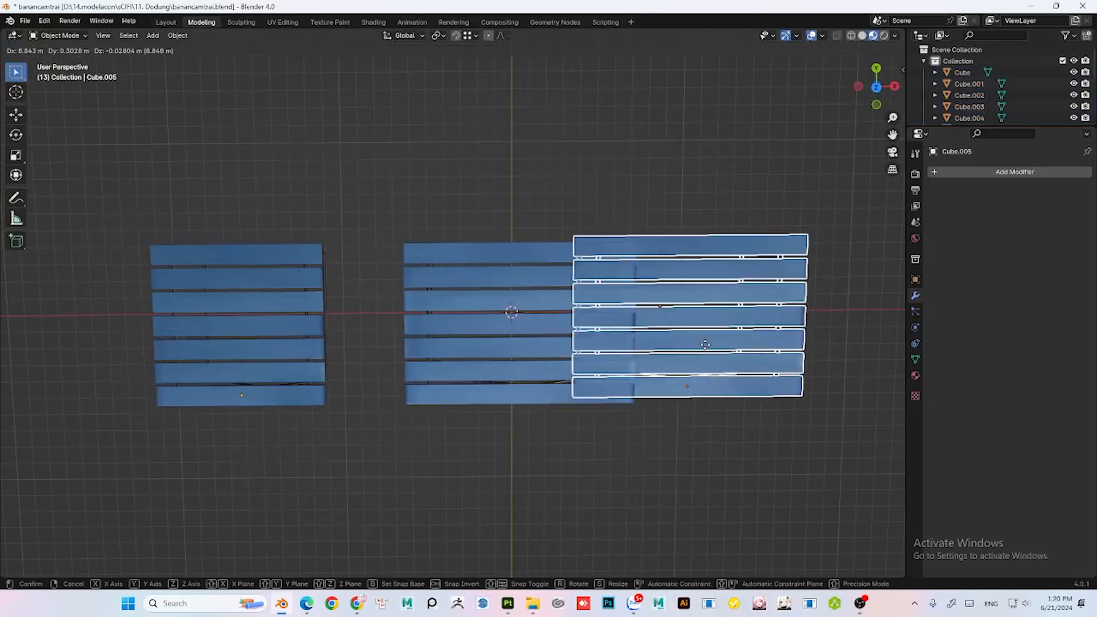
pyautogui.press('x')
pyautogui.click(771, 354)
pyautogui.keyDown('shift'); pyautogui.moveTo(769, 372); pyautogui.dragTo(560, 379, button='middle'); pyautogui.keyUp('shift')
# - Join the new copy's parts into one object and set its origin to its geometry
pyautogui.keyDown('shift'); pyautogui.click(557, 404); pyautogui.keyUp('shift')
pyautogui.hotkey('ctrl', 'j')
pyautogui.press('s')
pyautogui.press('y')
pyautogui.rightClick(550, 415)
pyautogui.rightClick(550, 415)
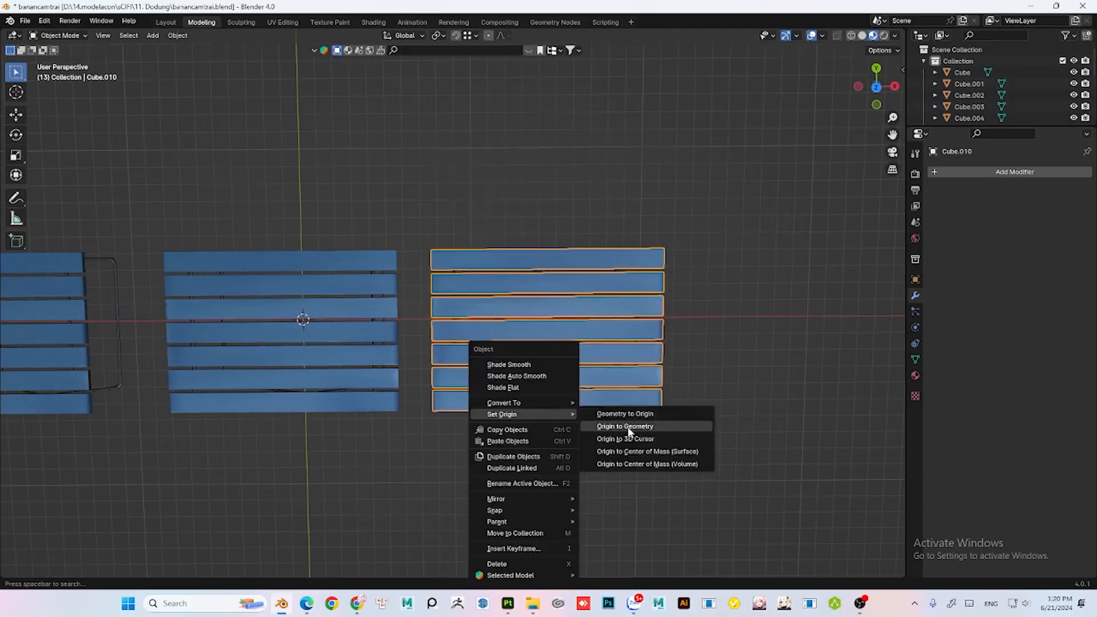
pyautogui.click(628, 426)
# - Stretch the joined table copy along Y to make its top deeper
pyautogui.press('s')
pyautogui.press('y')
pyautogui.click(571, 421)
pyautogui.moveTo(571, 421); pyautogui.dragTo(672, 139, button='middle')
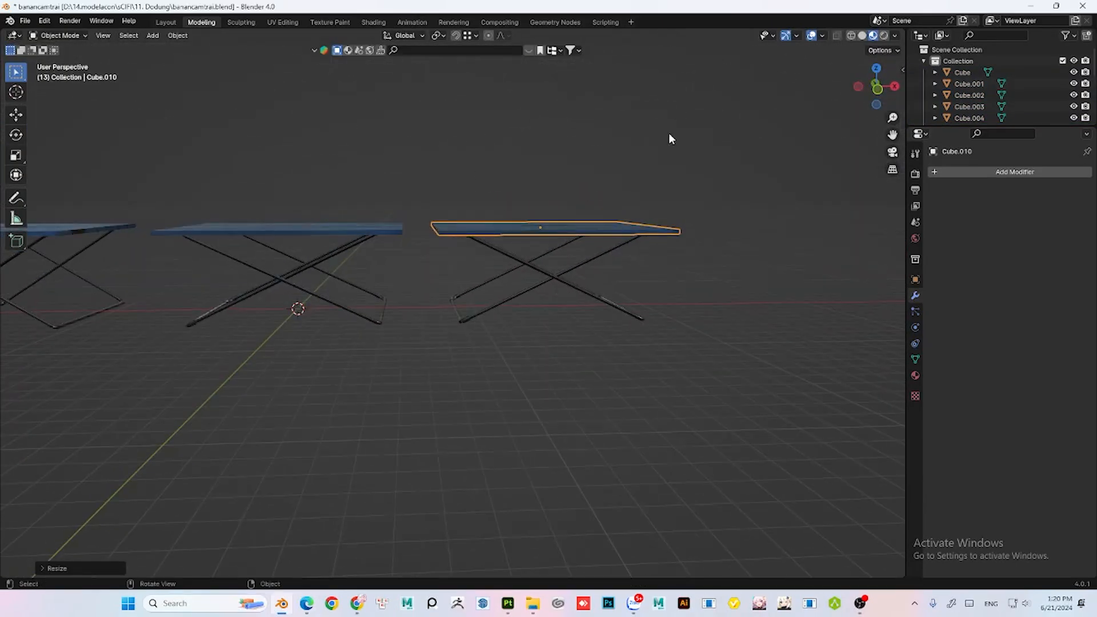
# - Adjust the height of the stretched table along Z in the front view
pyautogui.press('KP_1')
pyautogui.press('g')
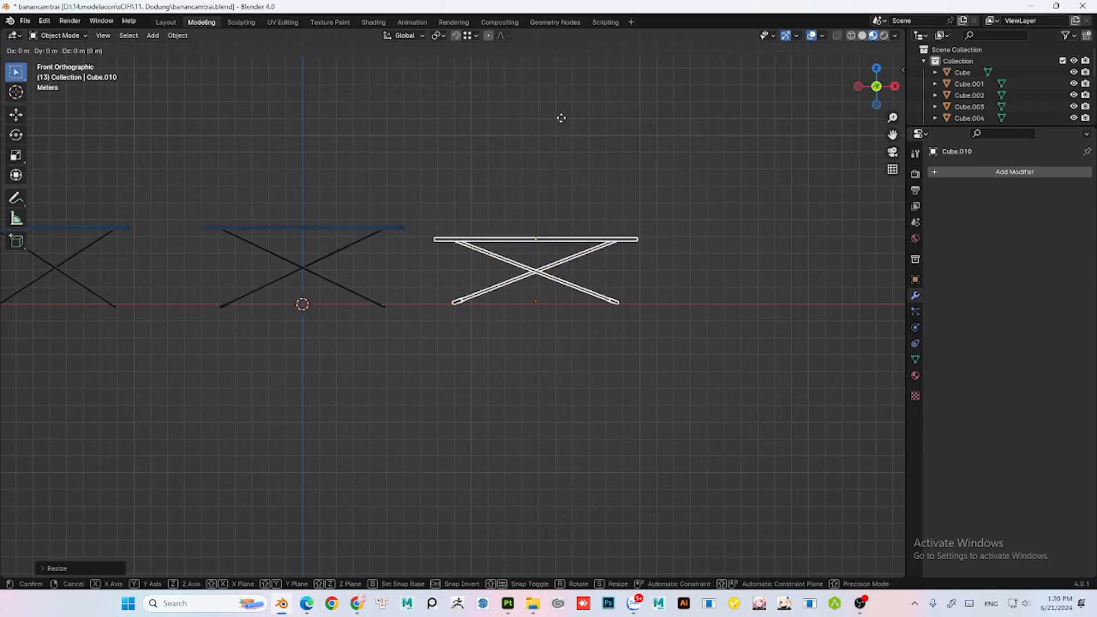
pyautogui.press('z')
pyautogui.click(560, 123)
pyautogui.click(484, 407)
pyautogui.moveTo(485, 408); pyautogui.dragTo(664, 126, button='middle')
# - Duplicate the original table in the top view and place the copy about 10.2 m behind it along Y
pyautogui.click(379, 225)
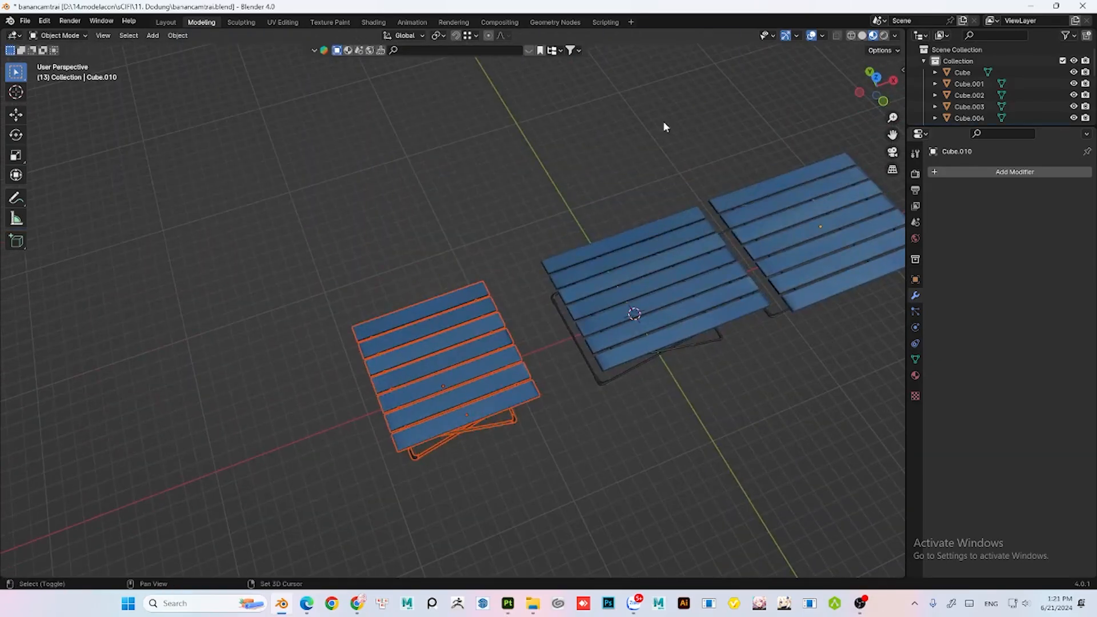
pyautogui.press('KP_7')
pyautogui.moveTo(307, 228); pyautogui.dragTo(436, 371)
pyautogui.hotkey('shift', 'd')
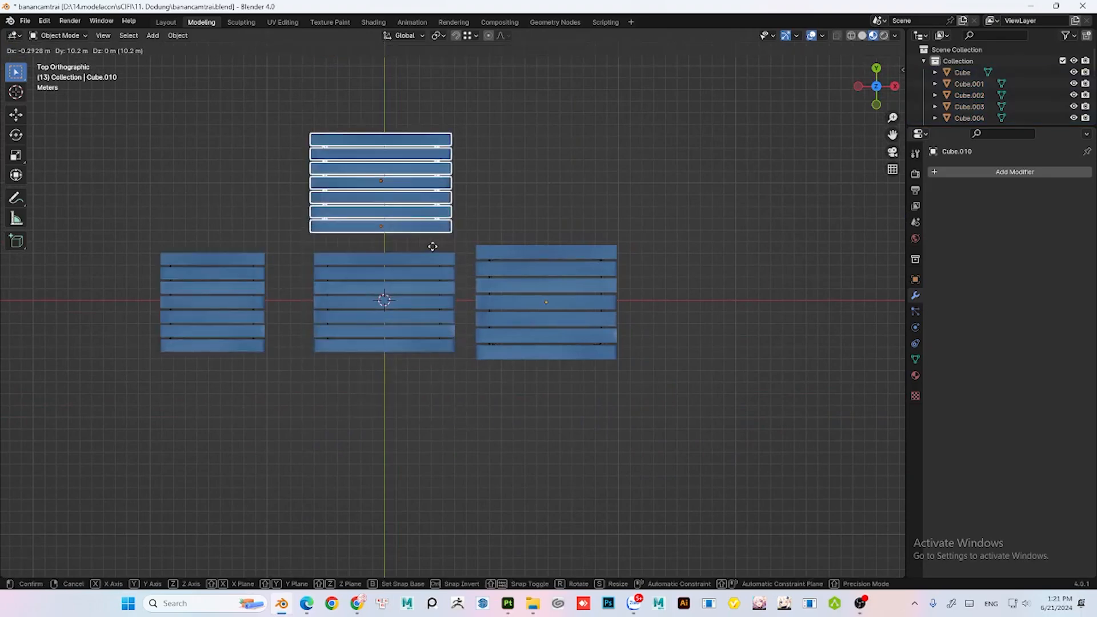
pyautogui.click(432, 247)
pyautogui.moveTo(432, 247); pyautogui.dragTo(576, 246, button='middle')
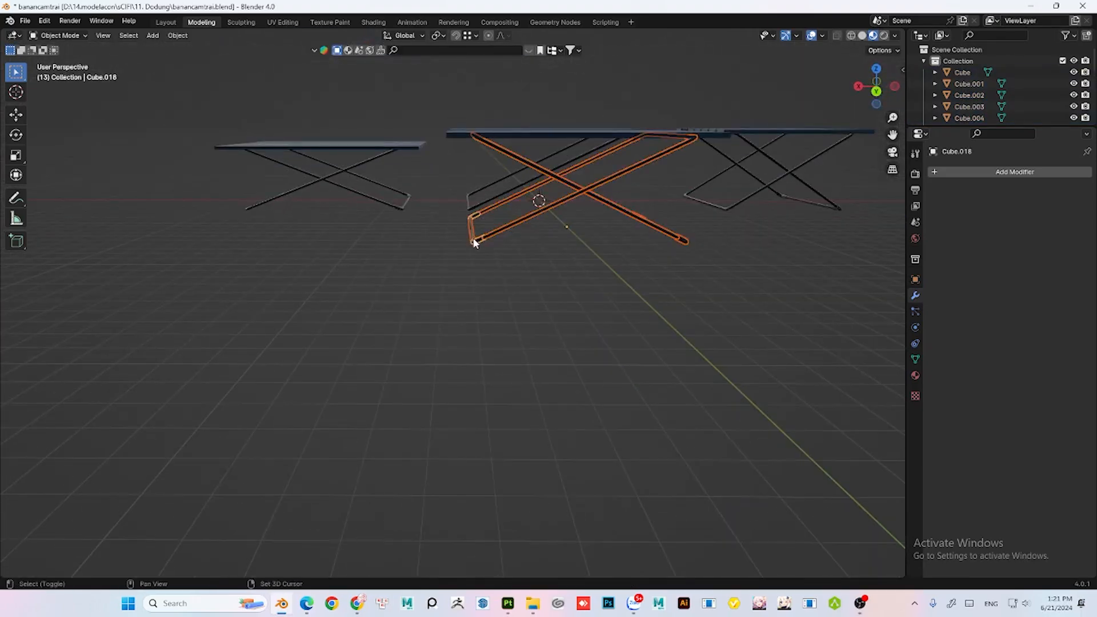
# - Select the rear table copy and scale it down to a smaller table
pyautogui.click(688, 228)
pyautogui.moveTo(687, 227); pyautogui.dragTo(389, 394, button='middle')
pyautogui.press('Tab')
pyautogui.press('Tab')
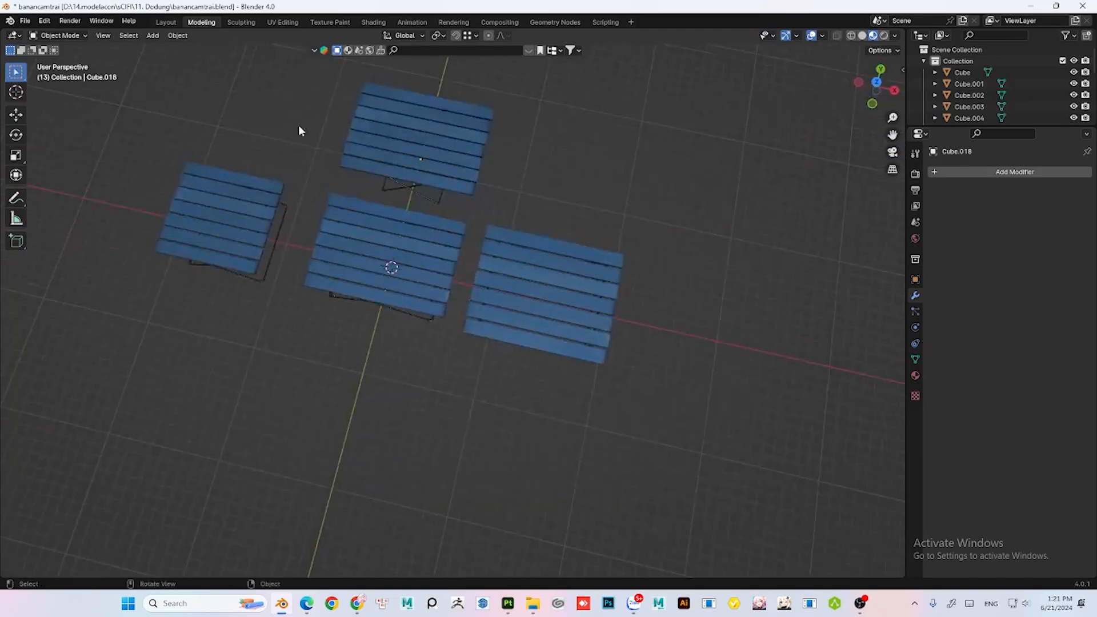
pyautogui.click(415, 148)
pyautogui.moveTo(452, 128); pyautogui.dragTo(180, 187, button='middle')
pyautogui.press('s')
pyautogui.click(480, 156)
# - Join the parts of the narrow table and of the original table into one object each
pyautogui.click(338, 293)
pyautogui.moveTo(337, 294); pyautogui.dragTo(417, 298, button='middle')
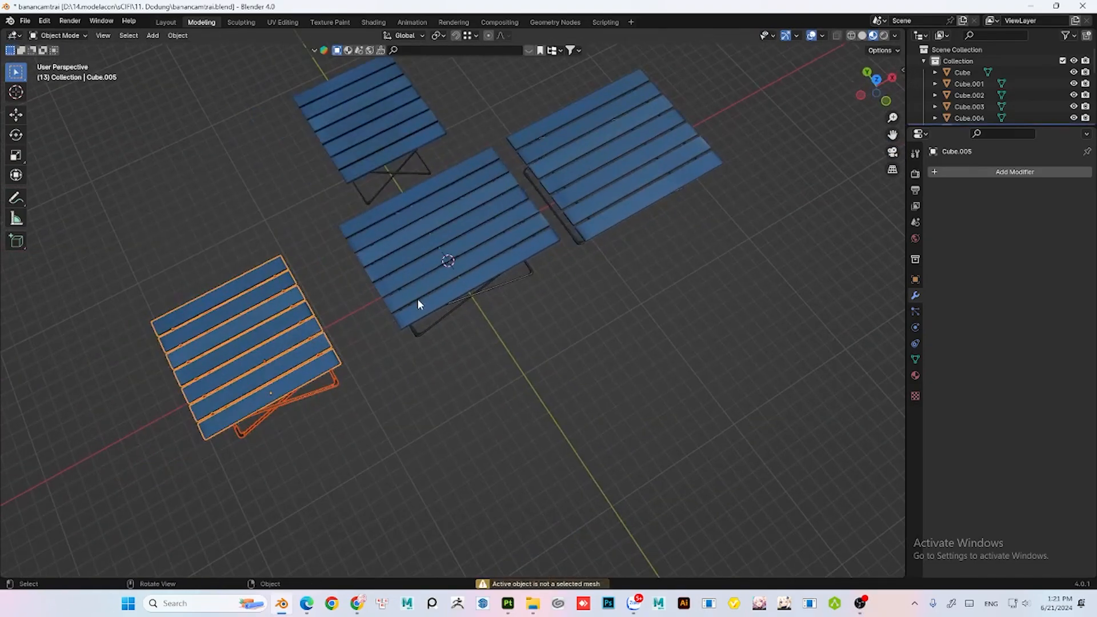
pyautogui.moveTo(310, 113); pyautogui.dragTo(237, 180, button='middle')
pyautogui.moveTo(339, 204); pyautogui.dragTo(424, 217, button='middle')
pyautogui.click(449, 164)
pyautogui.moveTo(533, 251); pyautogui.dragTo(533, 251)
pyautogui.moveTo(533, 252); pyautogui.dragTo(459, 201, button='middle')
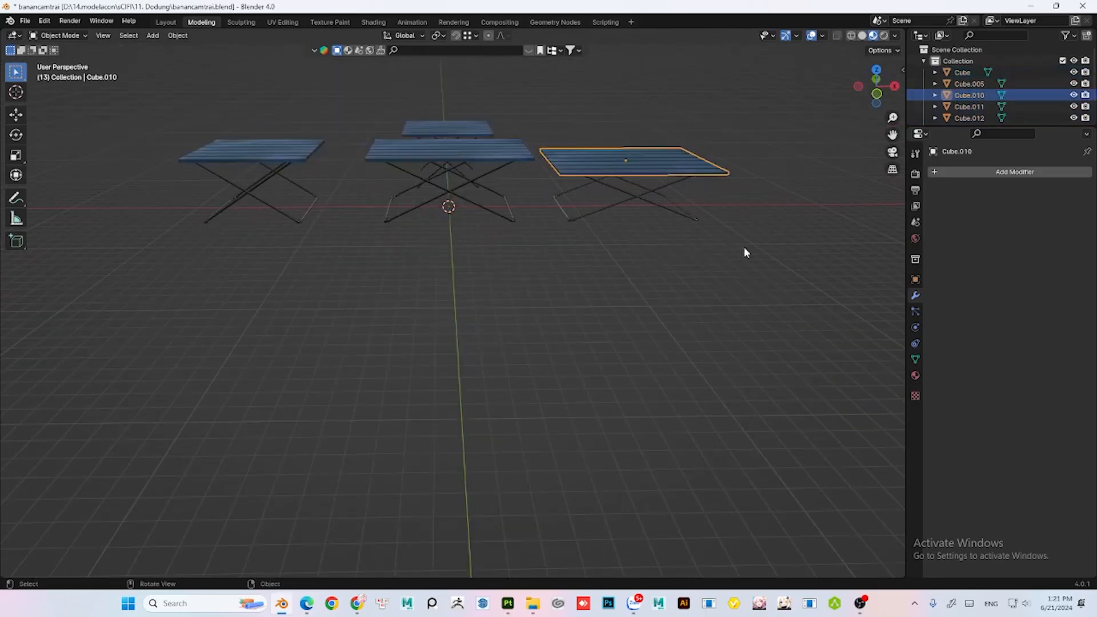
# - Join the rear table's parts into a single object
pyautogui.moveTo(744, 248); pyautogui.dragTo(551, 103)
pyautogui.hotkey('ctrl', 'j')
pyautogui.scroll(-2, 595, 229)
pyautogui.click(531, 269)
pyautogui.moveTo(403, 250); pyautogui.dragTo(463, 313, button='middle')
pyautogui.scroll(2, 463, 313)
pyautogui.scroll(-2, 462, 313)
# - Move the narrow table in the top view next to the rear table to complete a two-by-two arrangement
pyautogui.moveTo(252, 405); pyautogui.dragTo(354, 345)
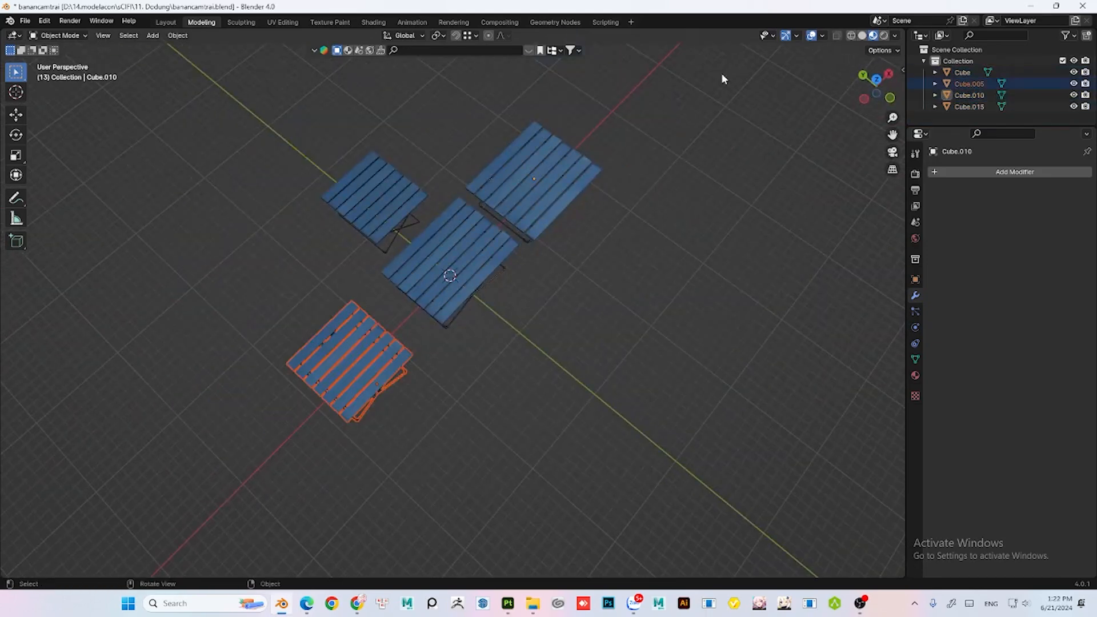
pyautogui.click(876, 79)
pyautogui.press('g')
pyautogui.click(589, 232)
# - Deselect everything and present the four tables in Material Preview with the viewport overlays hidden
pyautogui.moveTo(498, 291); pyautogui.dragTo(480, 342, button='middle')
pyautogui.scroll(2, 468, 320)
pyautogui.moveTo(460, 300); pyautogui.dragTo(456, 274, button='middle')
pyautogui.click(640, 112)
pyautogui.click(884, 36)
pyautogui.click(872, 36)
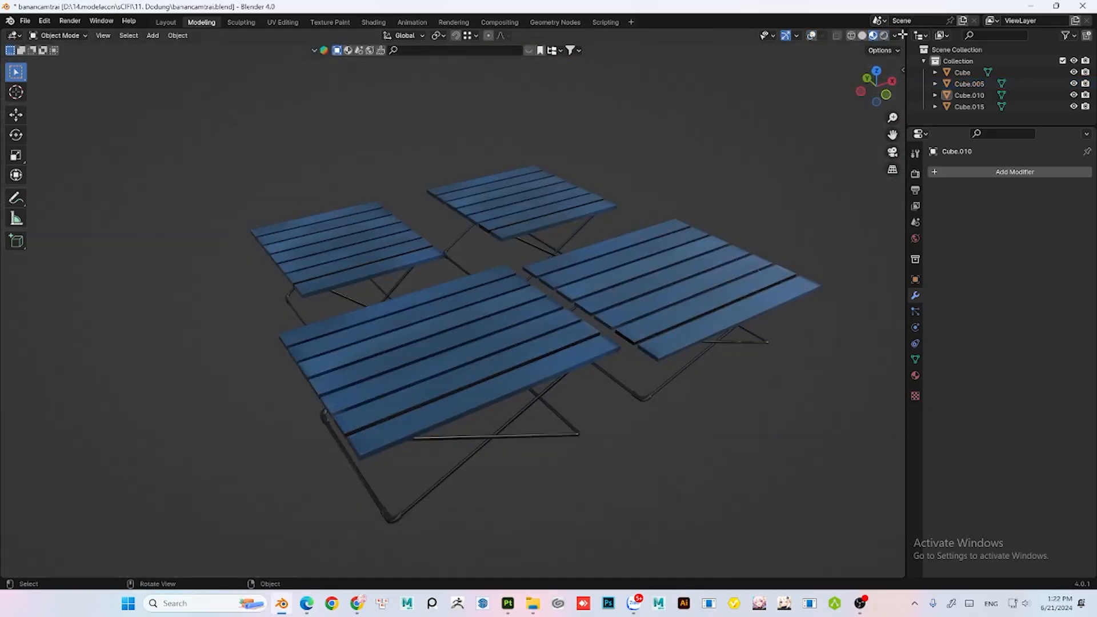
# - Try several environment lighting presets for the Material Preview and keep the warm brown one for presenting the four tables
pyautogui.click(894, 35)
pyautogui.click(877, 137)
pyautogui.click(789, 172)
pyautogui.click(851, 126)
pyautogui.click(811, 183)
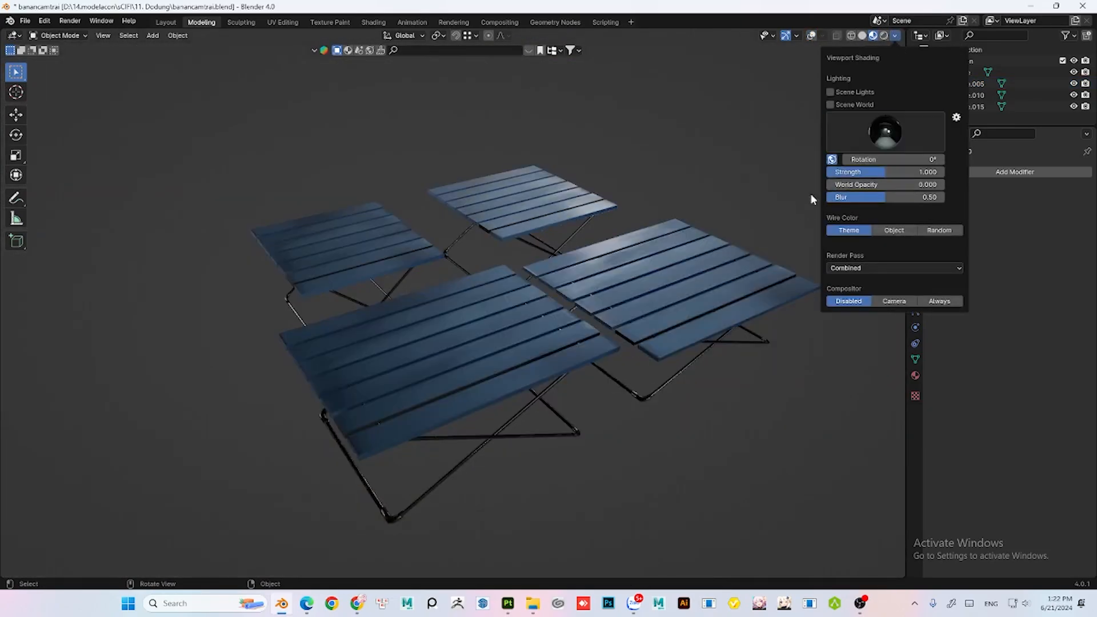
pyautogui.click(857, 132)
pyautogui.click(844, 183)
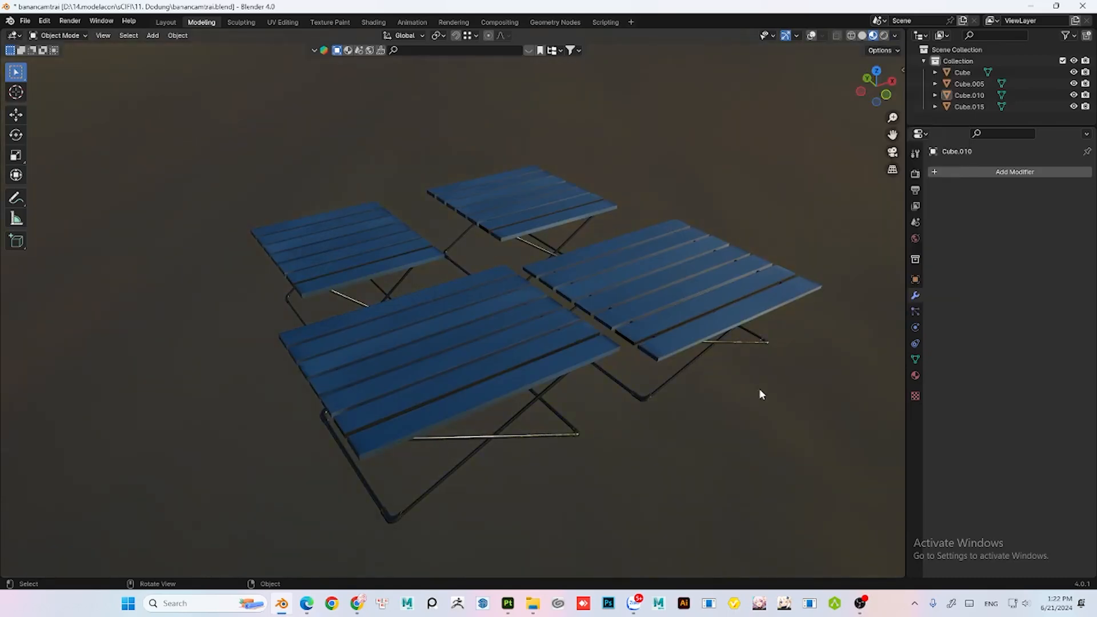
pyautogui.moveTo(759, 392)
pyautogui.mouseDown(button='middle')
pyautogui.moveTo(727, 301)
pyautogui.moveTo(711, 350)
pyautogui.mouseUp(button='middle')
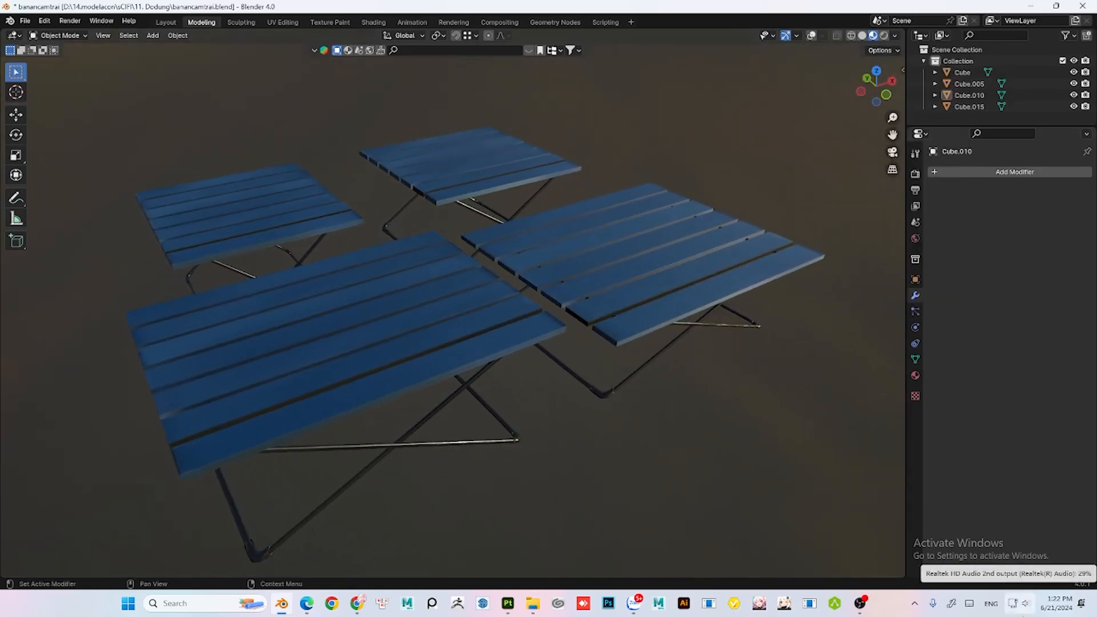